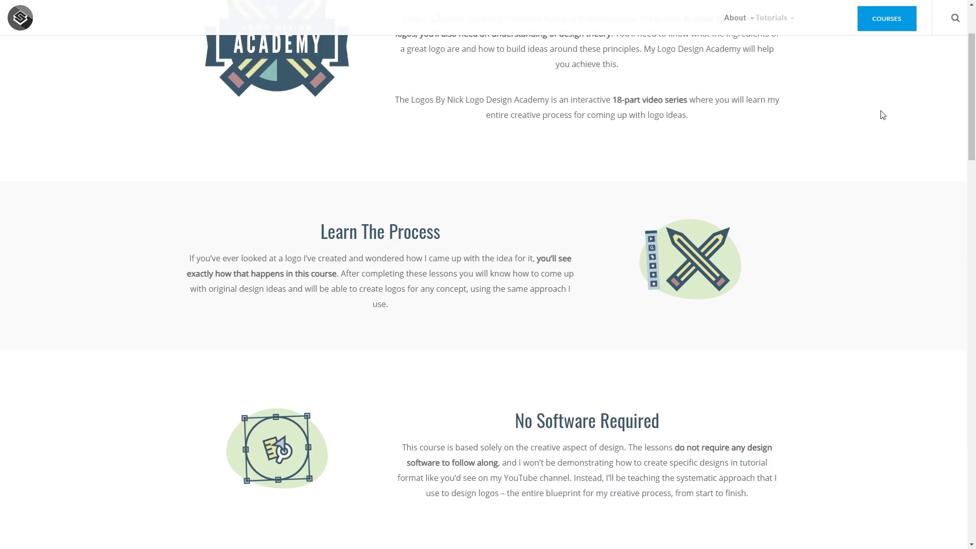
Step: Scroll down through the Logo Design Academy course page
{"action": "scroll", "coordinate": [872, 122], "scroll_direction": "down", "scroll_amount": 9}
{"action": "scroll", "coordinate": [872, 122], "scroll_direction": "down", "scroll_amount": 13}
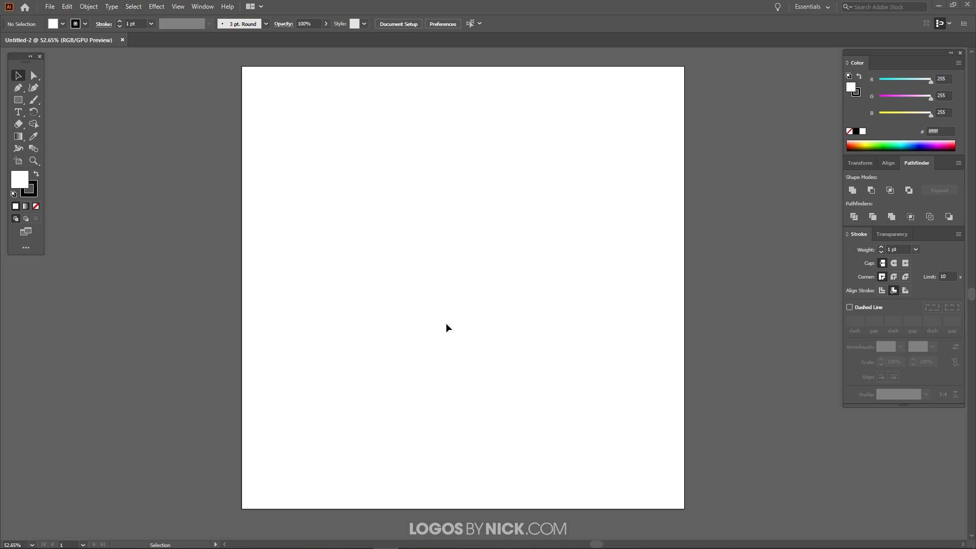
Step: Uncheck Snap to Pixel in the View menu and bring up the Stroke panel
{"action": "left_click", "coordinate": [173, 7]}
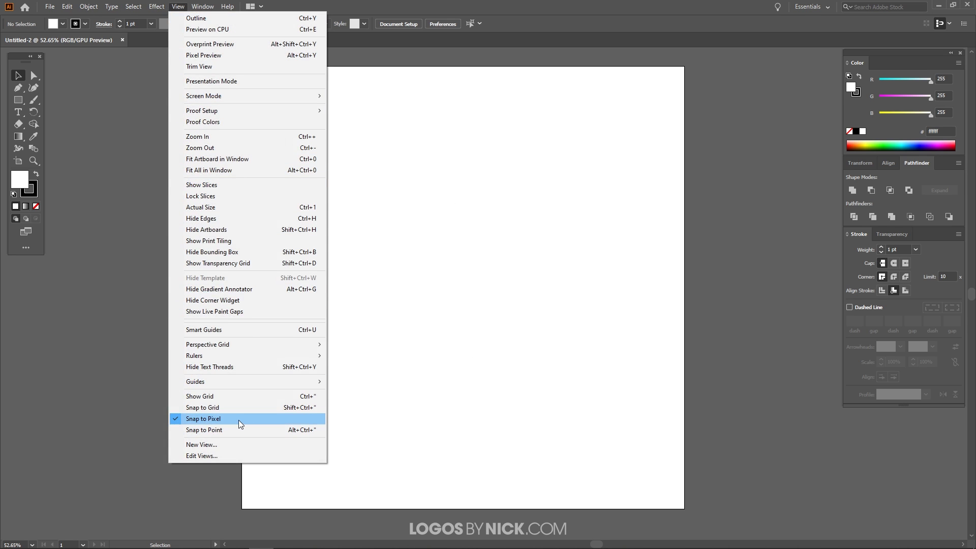
{"action": "left_click", "coordinate": [240, 420]}
{"action": "left_click", "coordinate": [178, 6]}
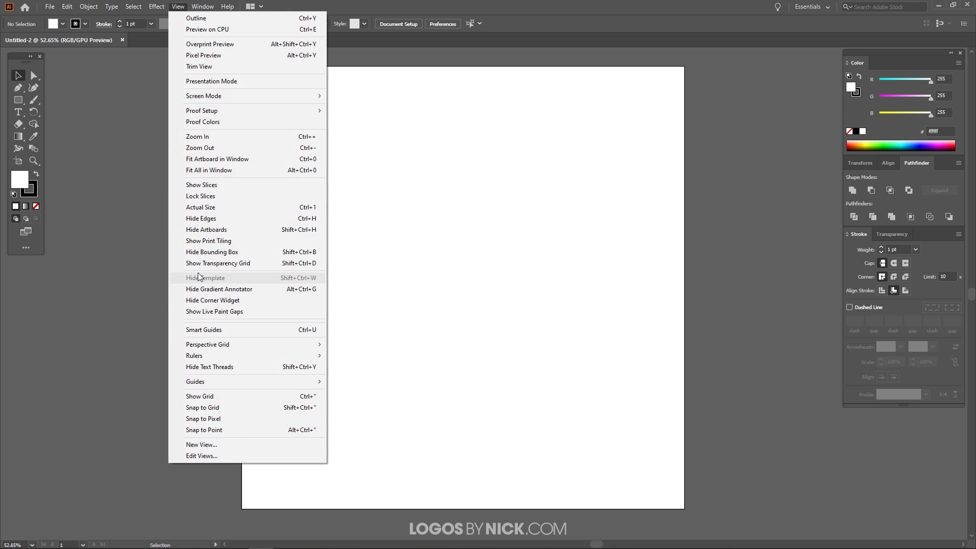
{"action": "mouse_move", "coordinate": [191, 8]}
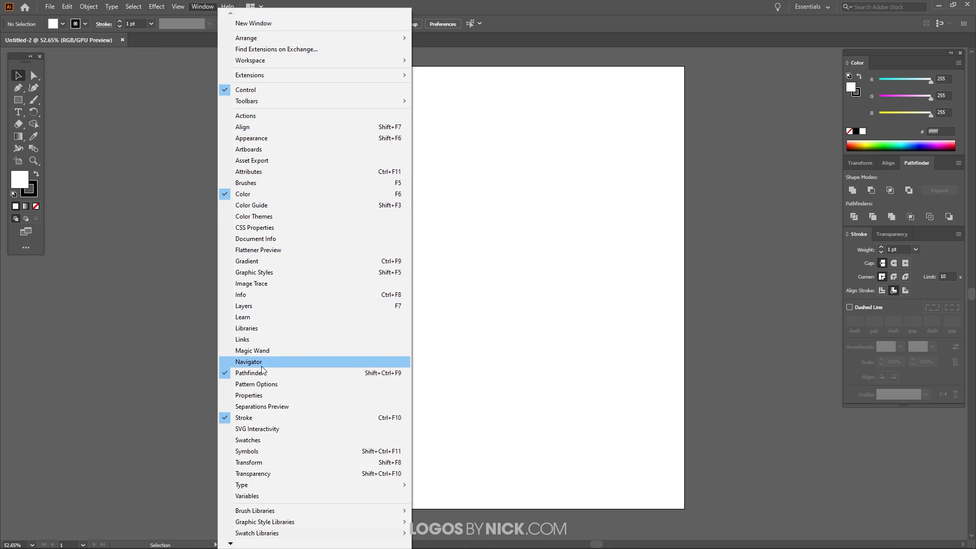
{"action": "left_click", "coordinate": [344, 418]}
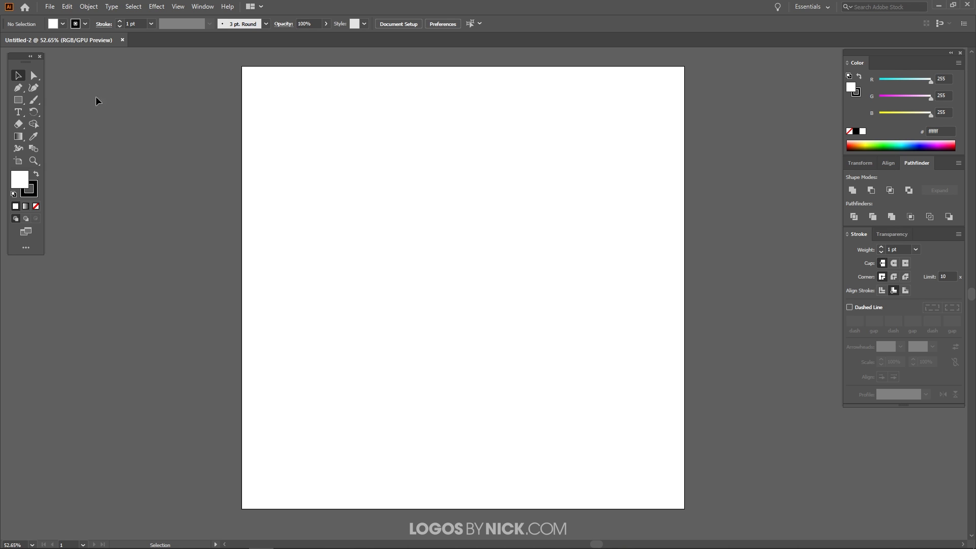
Step: Draw a vertical line with the Pen tool from the artboard's top-left to near the bottom
{"action": "left_click", "coordinate": [20, 89]}
{"action": "left_click", "coordinate": [251, 93]}
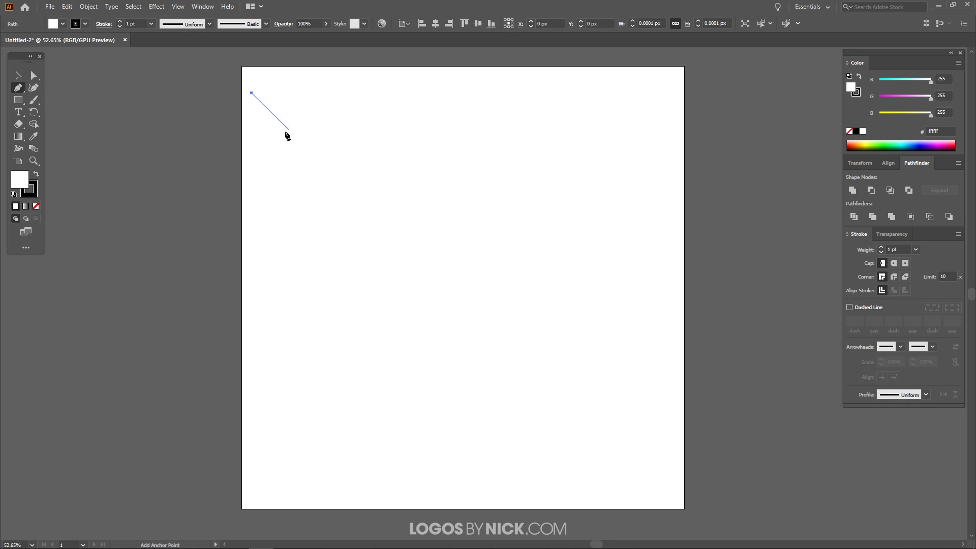
{"action": "left_click", "coordinate": [251, 452]}
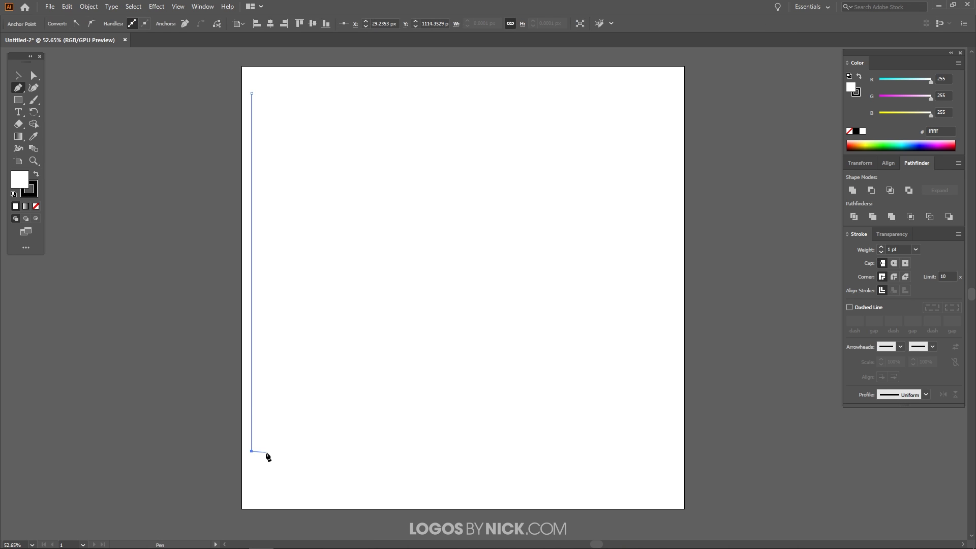
{"action": "key", "text": "Escape"}
Step: Raise the line's stroke weight to 21 pt
{"action": "left_click", "coordinate": [883, 247]}
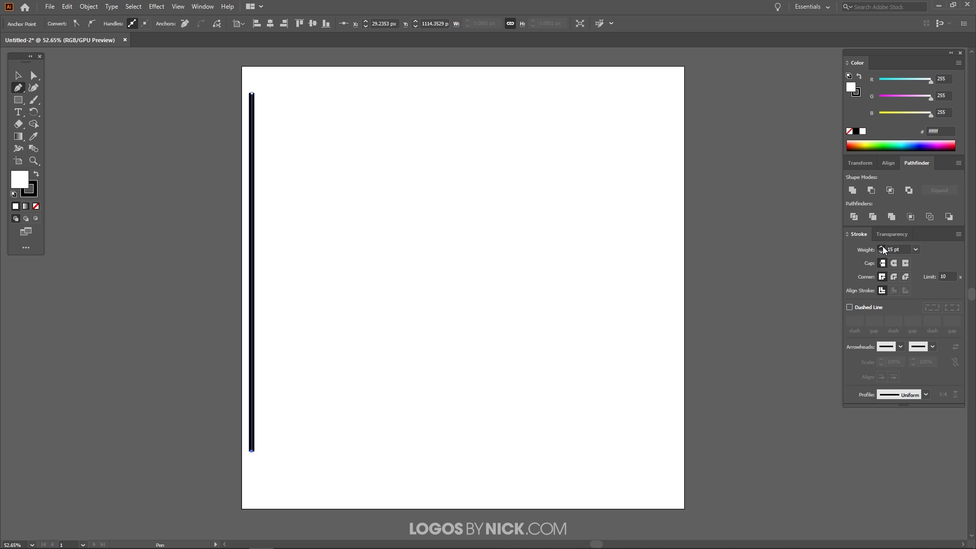
{"action": "left_click", "coordinate": [883, 246]}
{"action": "left_click", "coordinate": [883, 246]}
{"action": "left_click", "coordinate": [882, 246]}
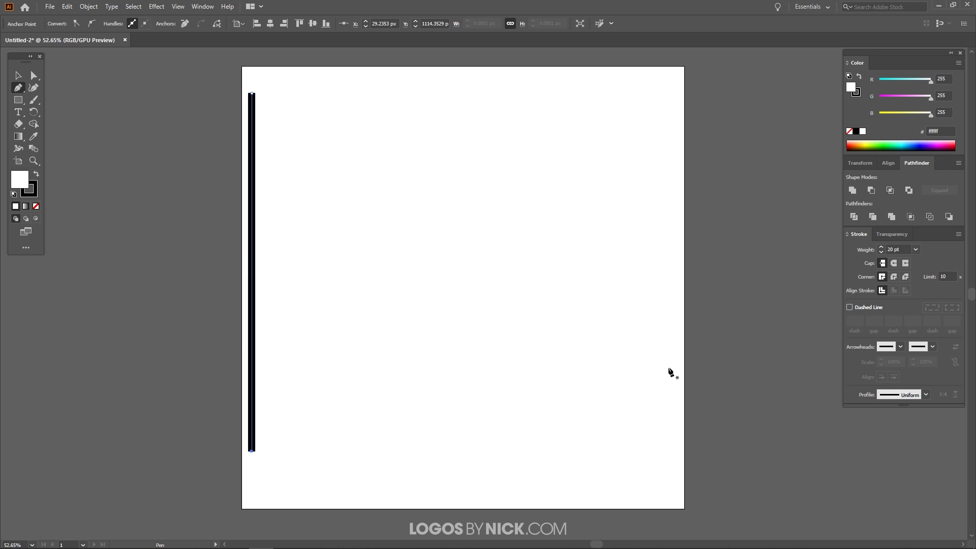
{"action": "left_click", "coordinate": [881, 246]}
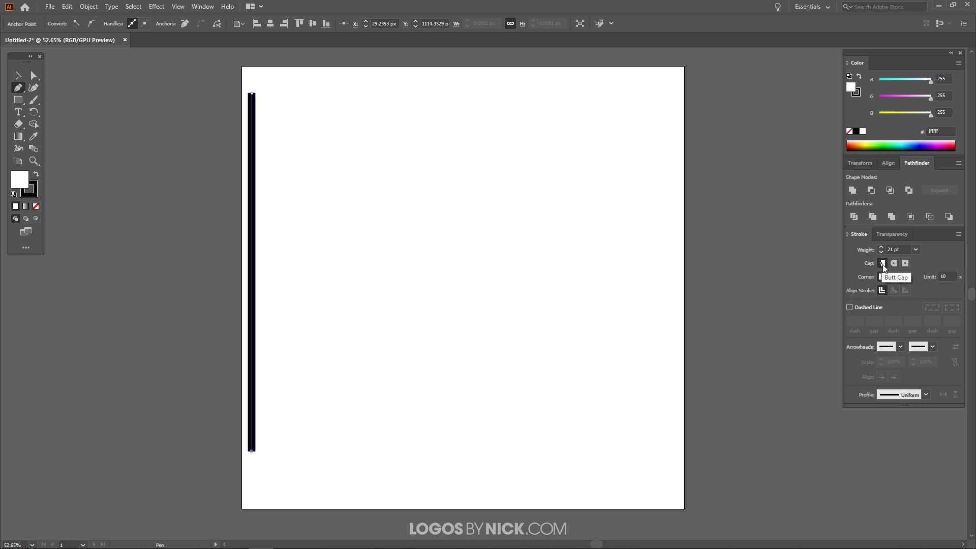
Step: Alt+Shift-drag a copy of the stripe just to the right of the original
{"action": "left_click", "coordinate": [18, 77]}
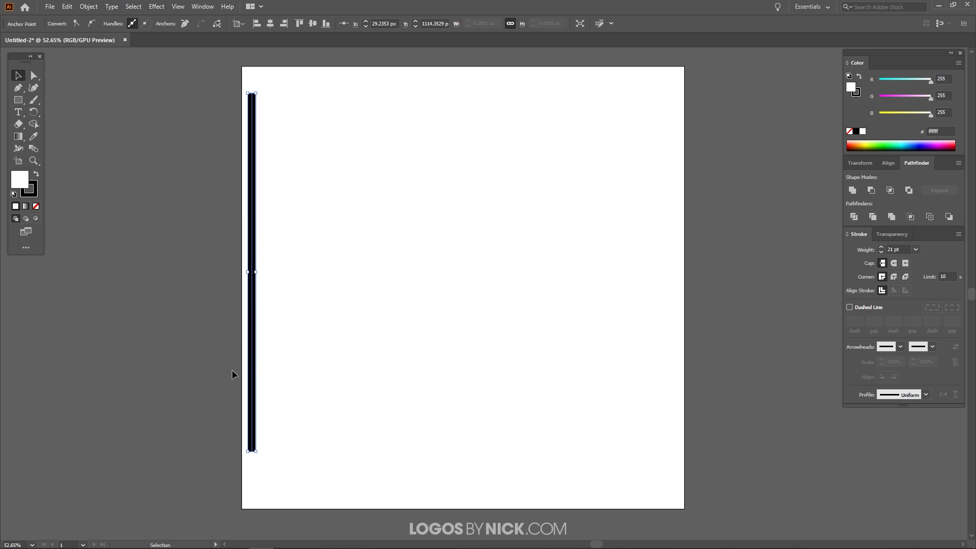
{"action": "scroll", "coordinate": [268, 345], "scroll_direction": "up", "scroll_amount": 1}
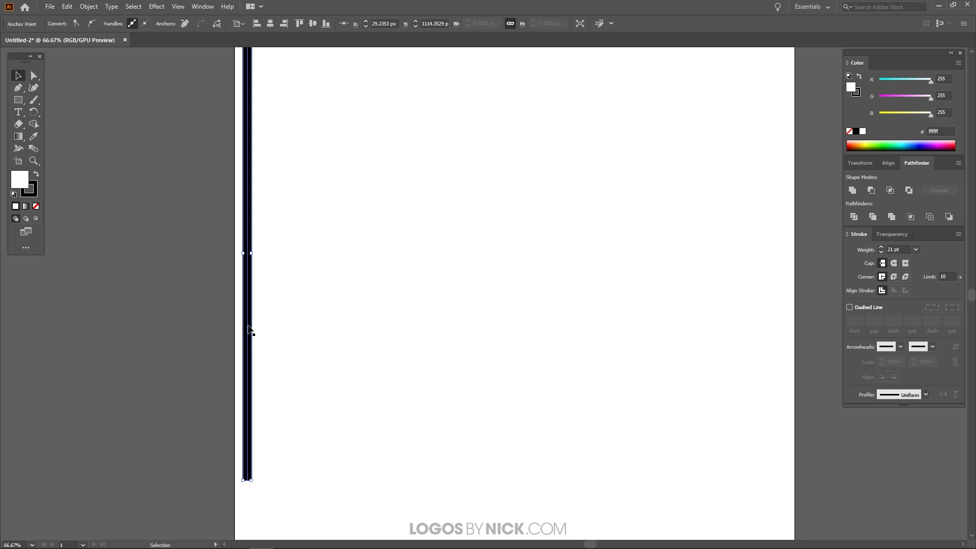
{"action": "mouse_move", "coordinate": [248, 326]}
{"action": "left_mouse_down"}
{"action": "mouse_move", "coordinate": [252, 317]}
{"action": "mouse_move", "coordinate": [265, 325]}
{"action": "left_mouse_up"}
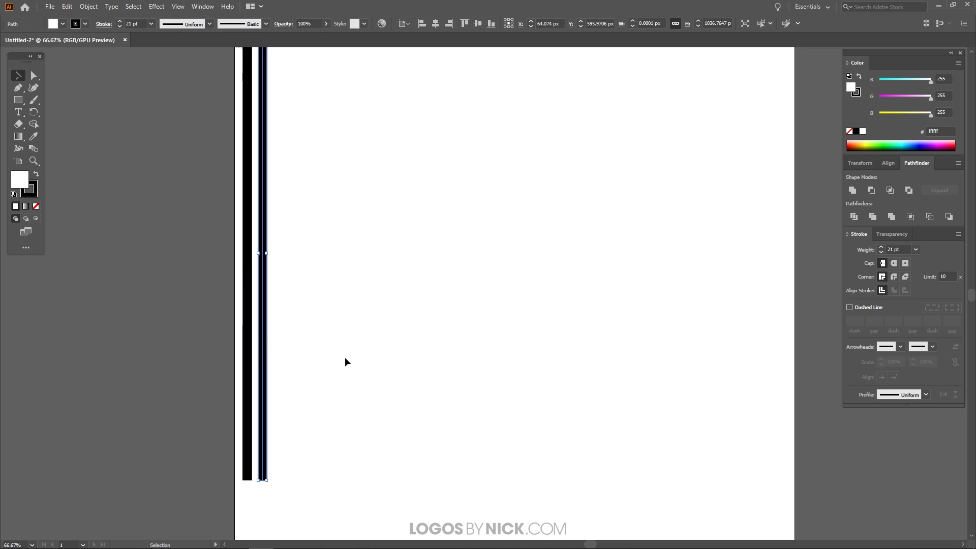
{"action": "scroll", "coordinate": [345, 358], "scroll_direction": "down", "scroll_amount": 1, "text": "alt"}
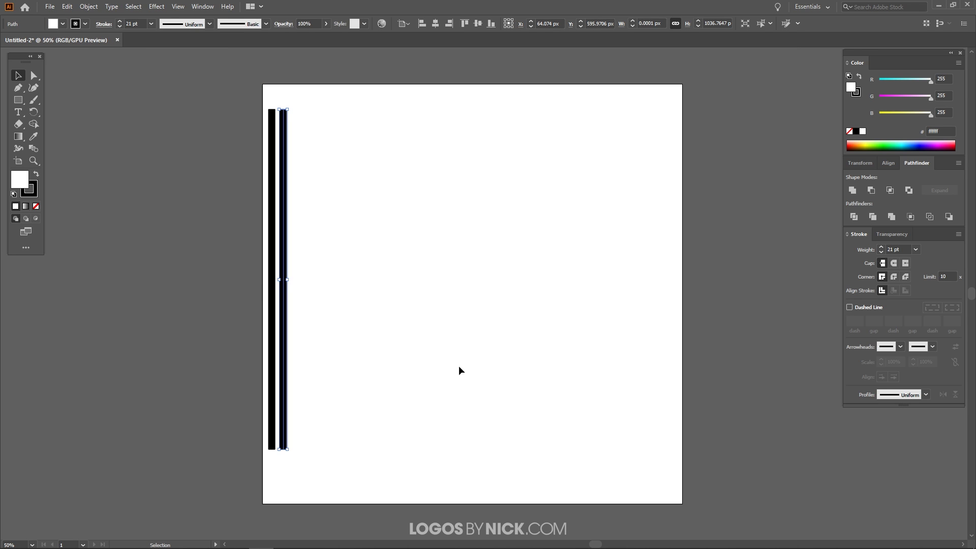
Step: Repeat the copy with Ctrl+D five times until the stripes reach the artboard's right edge
{"action": "key", "text": "ctrl+d"}
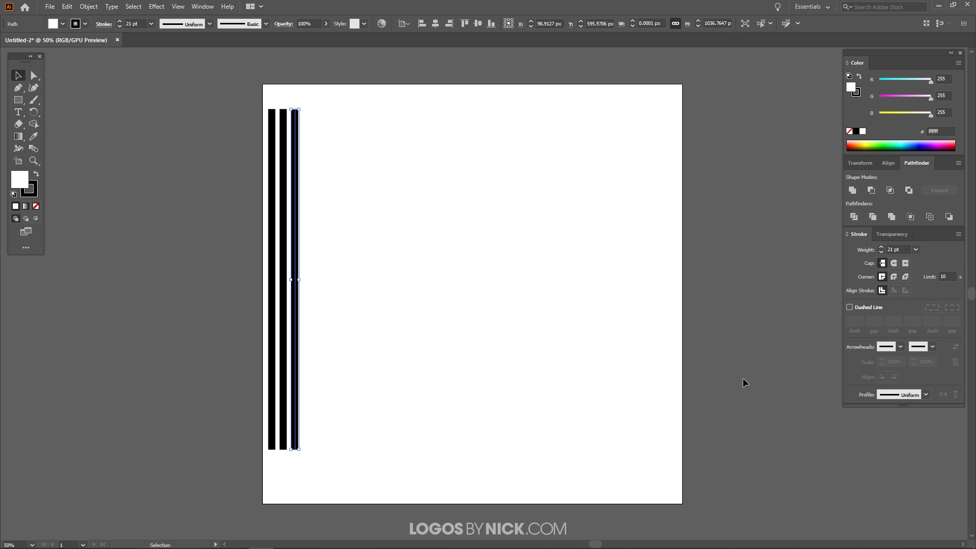
{"action": "key", "text": "ctrl+d"}
{"action": "key", "text": "ctrl+d"}
{"action": "key", "text": "ctrl+d"}
{"action": "key", "text": "ctrl+d"}
{"action": "key", "text": "ctrl+d"}
{"action": "key", "text": "ctrl+d"}
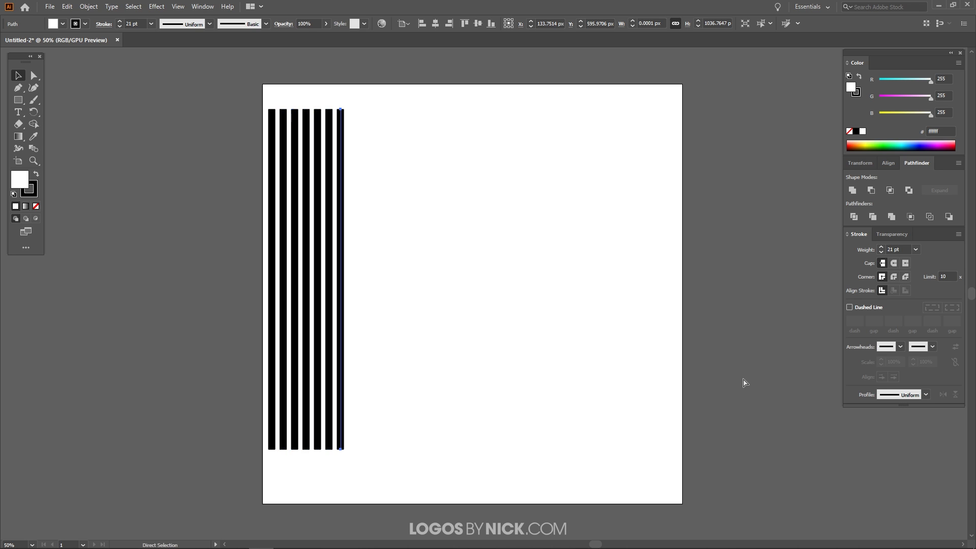
{"action": "key", "text": "ctrl+d"}
{"action": "key", "text": "ctrl+d"}
{"action": "key", "text": "ctrl+d"}
{"action": "key", "text": "ctrl+d"}
{"action": "key", "text": "ctrl+d"}
{"action": "key", "text": "ctrl+d"}
{"action": "key", "text": "ctrl+d"}
{"action": "key", "text": "ctrl+d"}
{"action": "key", "text": "ctrl+d"}
{"action": "key", "text": "ctrl+d"}
{"action": "key", "text": "ctrl+d"}
{"action": "key", "text": "ctrl+d"}
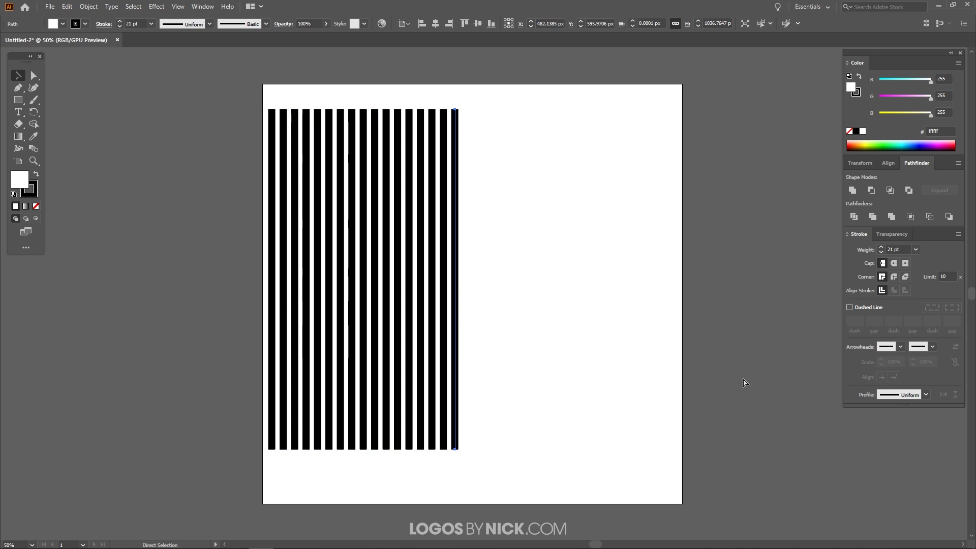
{"action": "key", "text": "ctrl+d"}
{"action": "key", "text": "ctrl+d"}
{"action": "key", "text": "ctrl+d"}
{"action": "key", "text": "ctrl+d"}
{"action": "key", "text": "ctrl+d"}
{"action": "key", "text": "ctrl+d"}
{"action": "key", "text": "ctrl+d"}
{"action": "key", "text": "ctrl+d"}
{"action": "key", "text": "ctrl+d"}
{"action": "key", "text": "ctrl+d"}
{"action": "key", "text": "ctrl+d"}
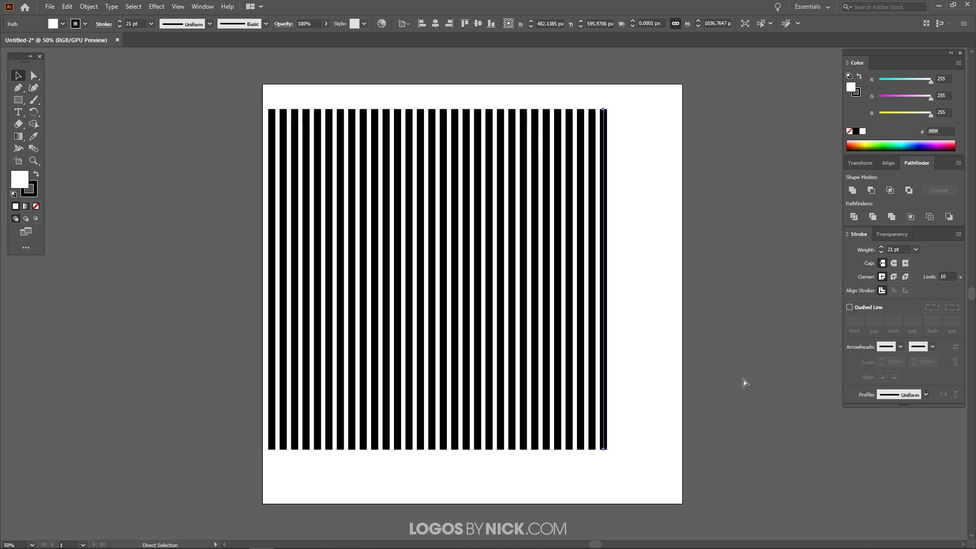
{"action": "key", "text": "ctrl+d"}
{"action": "key", "text": "ctrl+d"}
{"action": "key", "text": "ctrl+d"}
{"action": "key", "text": "ctrl+d"}
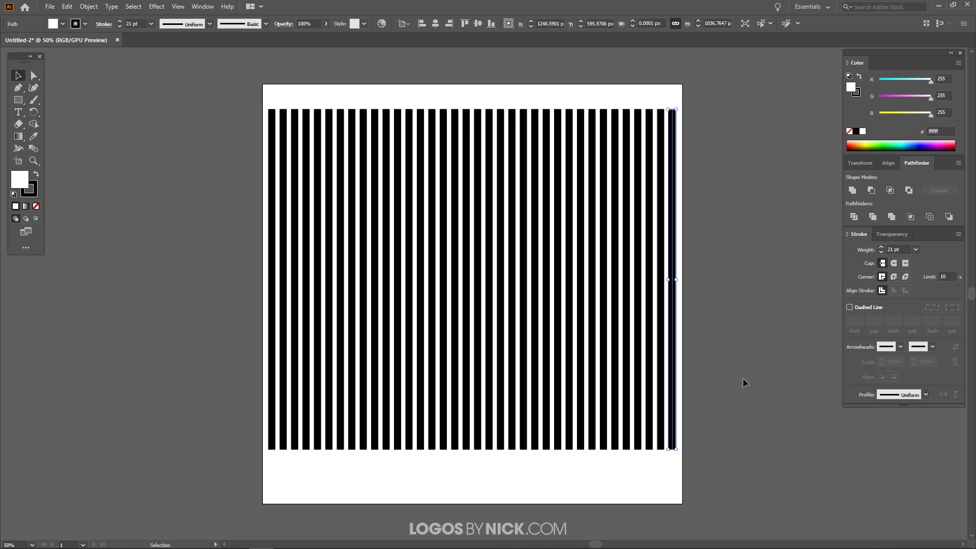
Step: Select all the stripes, group them, and rotate the group to a diagonal angle of about 45°
{"action": "scroll", "coordinate": [710, 370], "scroll_direction": "down", "scroll_amount": 1}
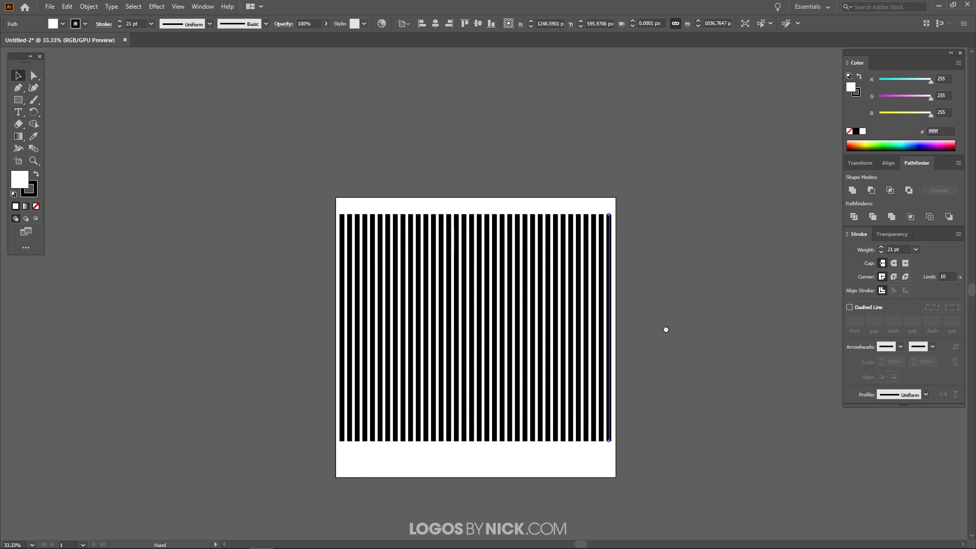
{"action": "left_click_drag", "start_coordinate": [672, 471], "coordinate": [318, 183]}
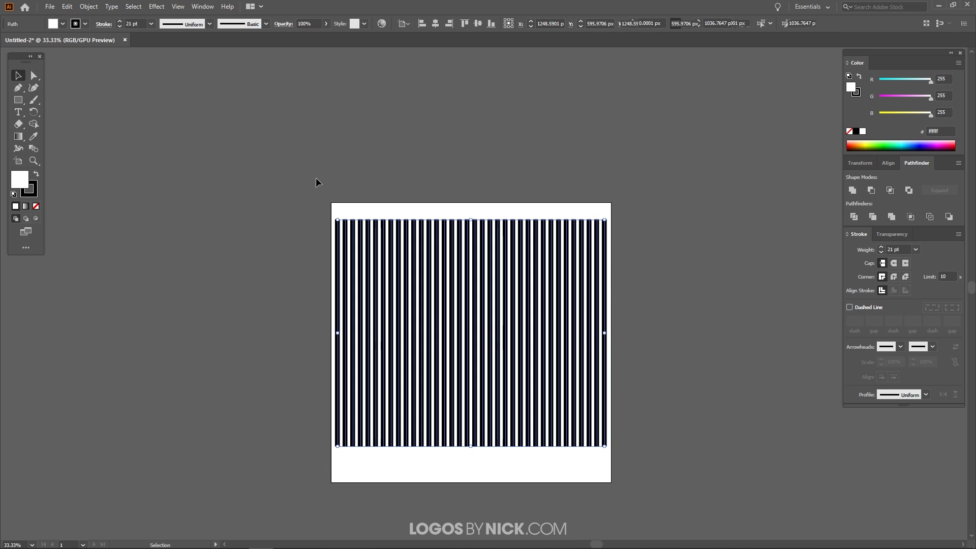
{"action": "left_click", "coordinate": [88, 7]}
{"action": "left_click", "coordinate": [102, 55]}
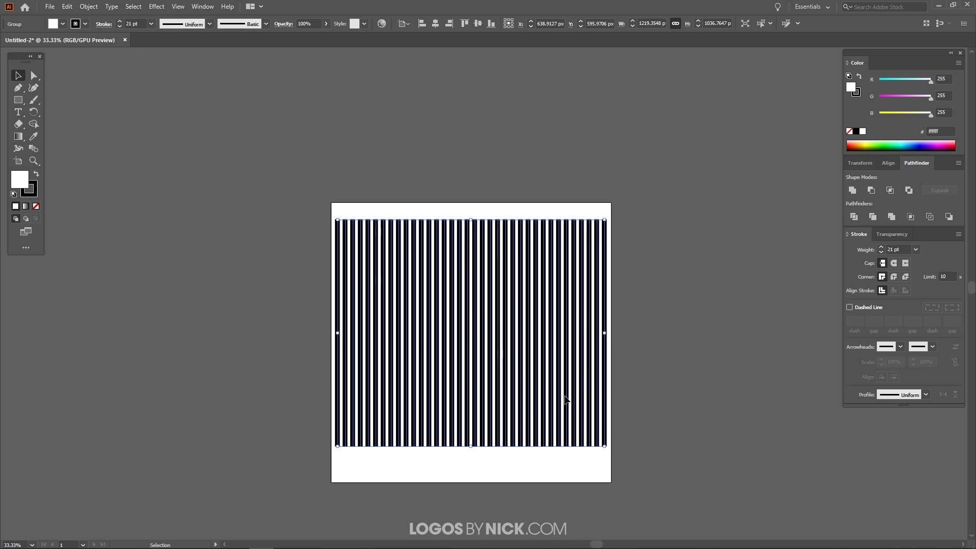
{"action": "scroll", "coordinate": [568, 399], "scroll_direction": "up", "scroll_amount": 1}
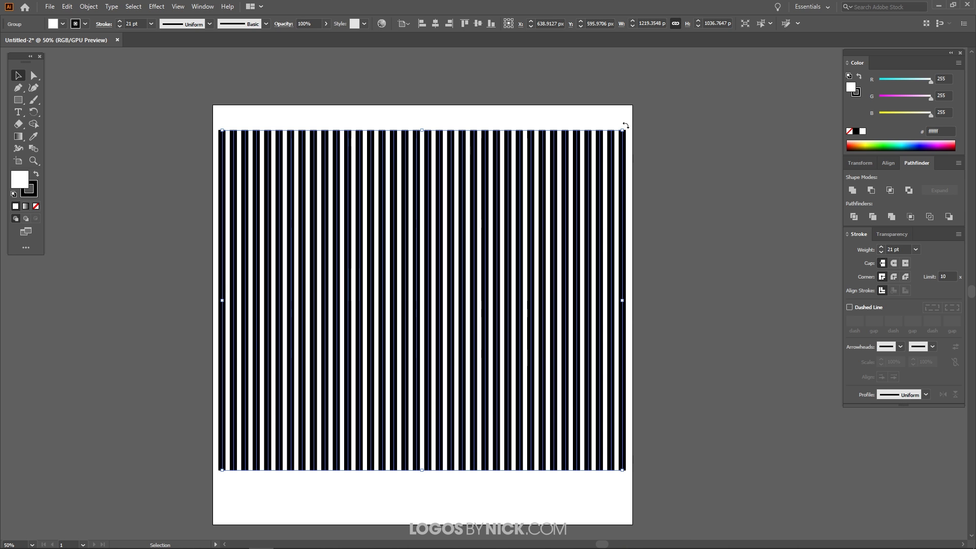
{"action": "left_click_drag", "start_coordinate": [625, 125], "coordinate": [652, 343]}
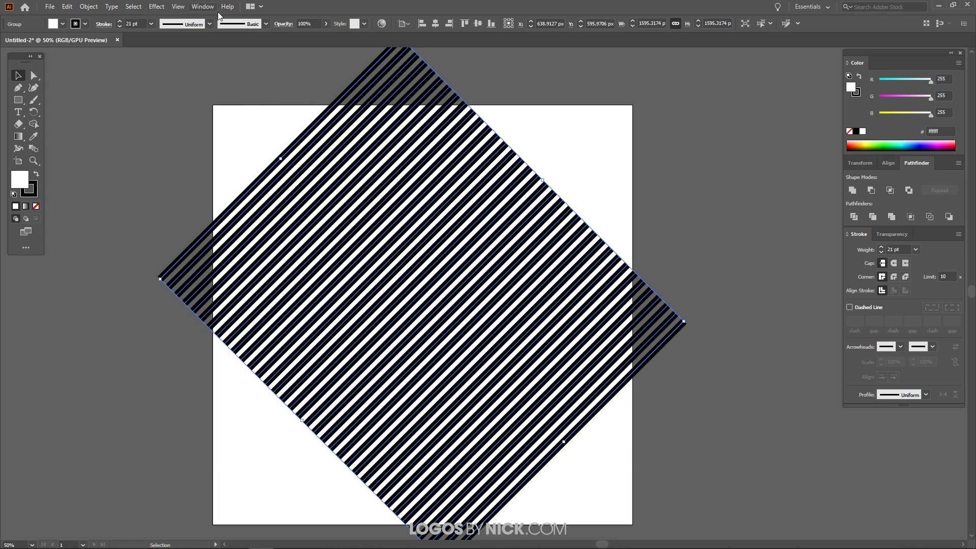
Step: Lower the stripe group's opacity so it appears gray, then deselect it
{"action": "left_click", "coordinate": [326, 24]}
{"action": "left_click_drag", "start_coordinate": [326, 36], "coordinate": [304, 31]}
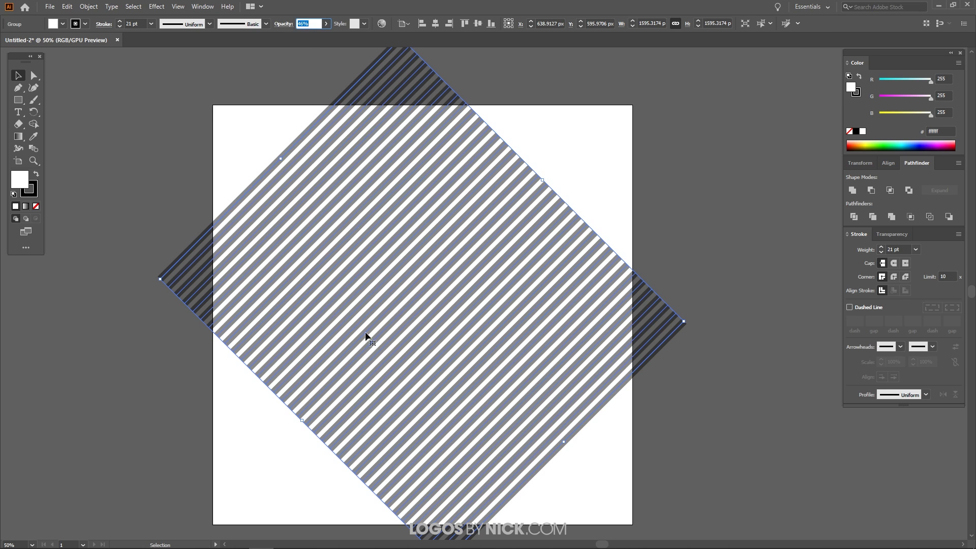
{"action": "left_click", "coordinate": [593, 139]}
Step: Place a text object near the artboard's top right and set its font to Montserrat Black
{"action": "left_click", "coordinate": [19, 112]}
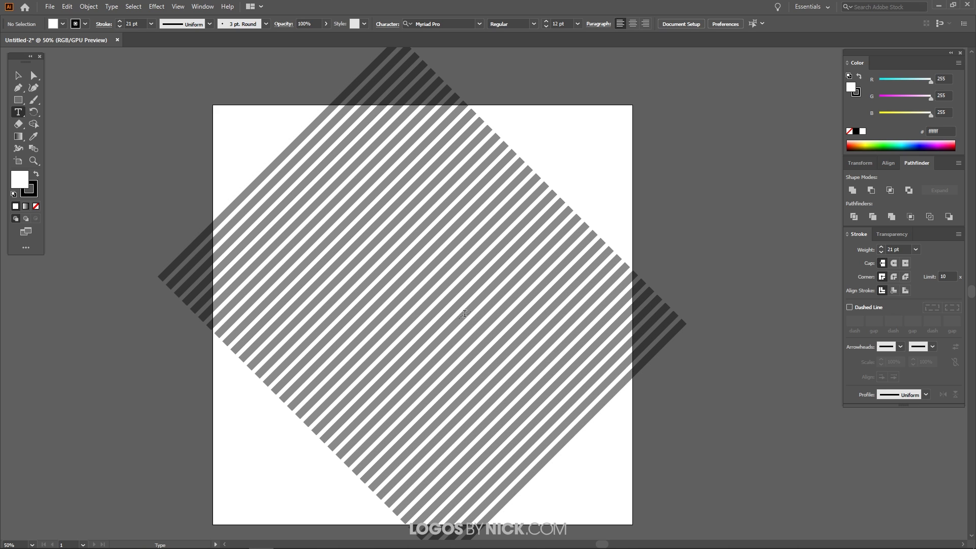
{"action": "left_click", "coordinate": [551, 135]}
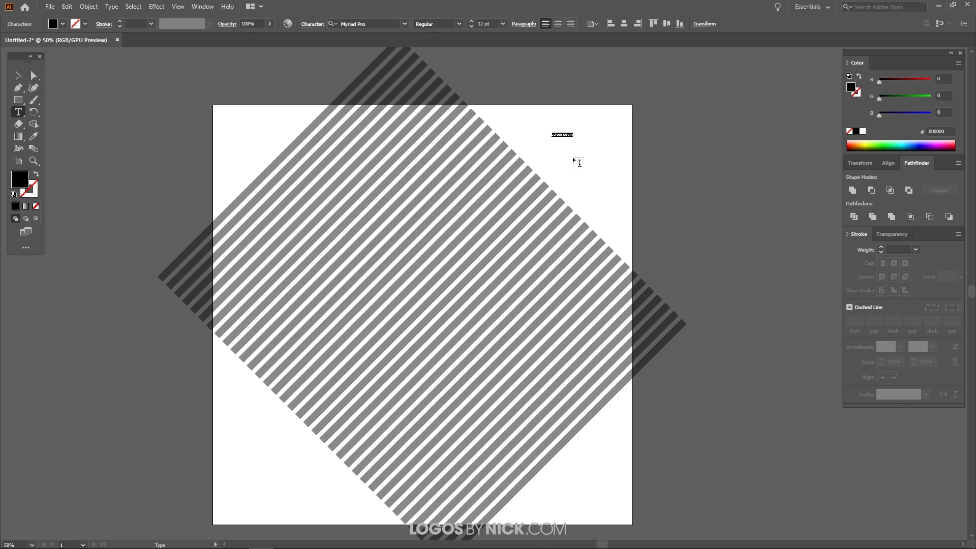
{"action": "left_click", "coordinate": [403, 27]}
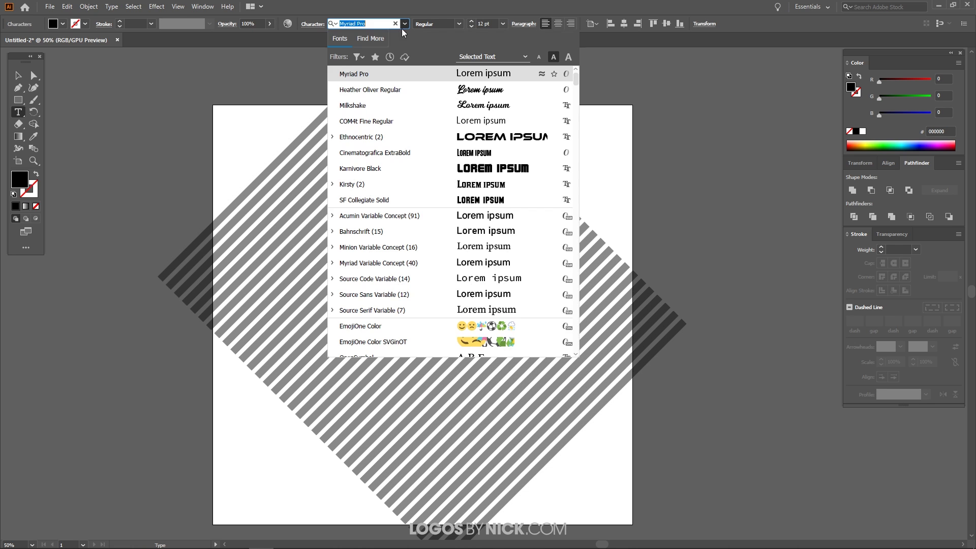
{"action": "type", "text": "mont"}
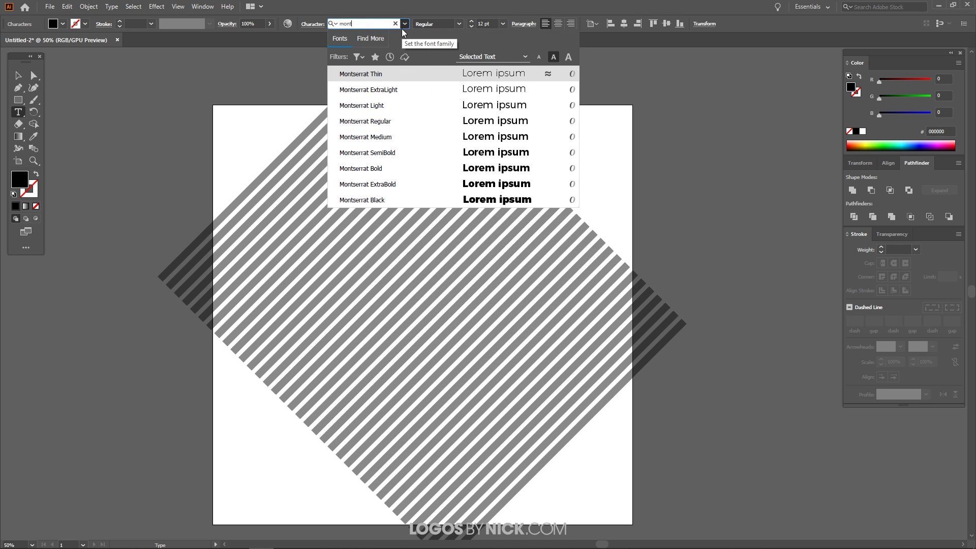
{"action": "type", "text": "s"}
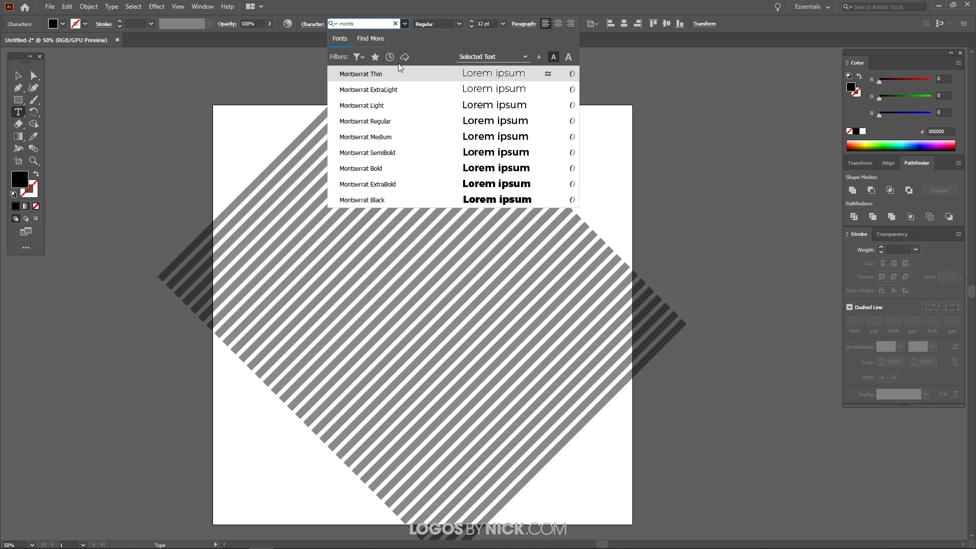
{"action": "left_click", "coordinate": [371, 200]}
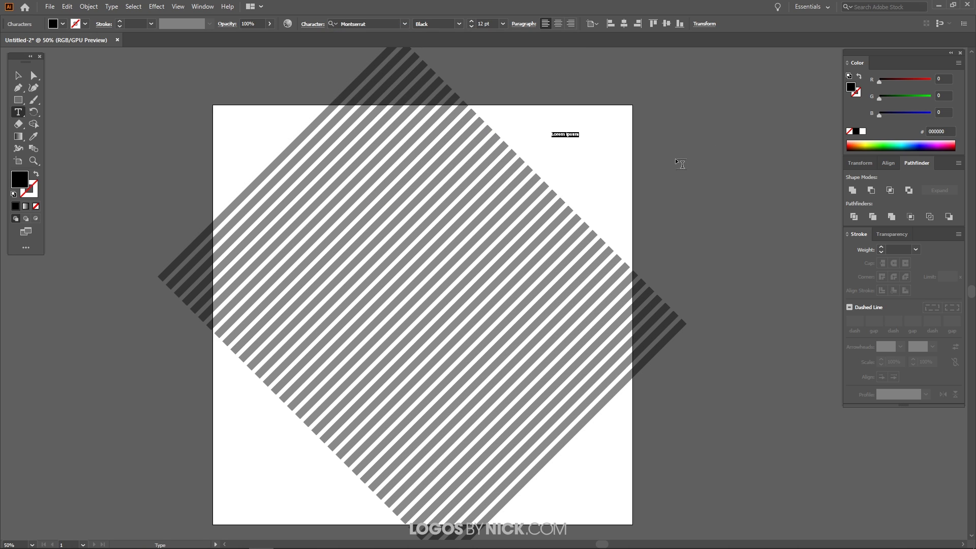
Step: Type the letter, enlarge it, and move it over the stripes near the centre
{"action": "type", "text": "M"}
{"action": "left_click", "coordinate": [19, 75]}
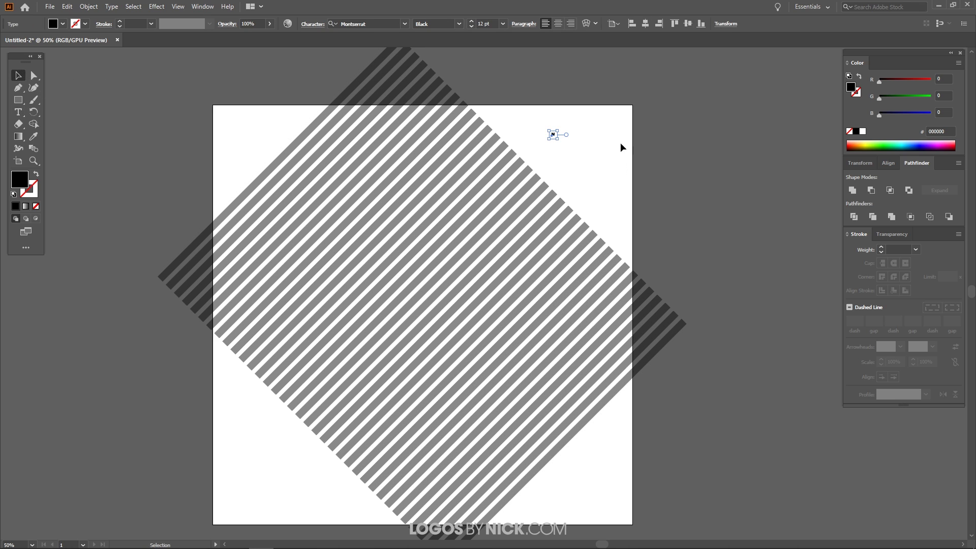
{"action": "left_click_drag", "start_coordinate": [557, 139], "coordinate": [772, 267]}
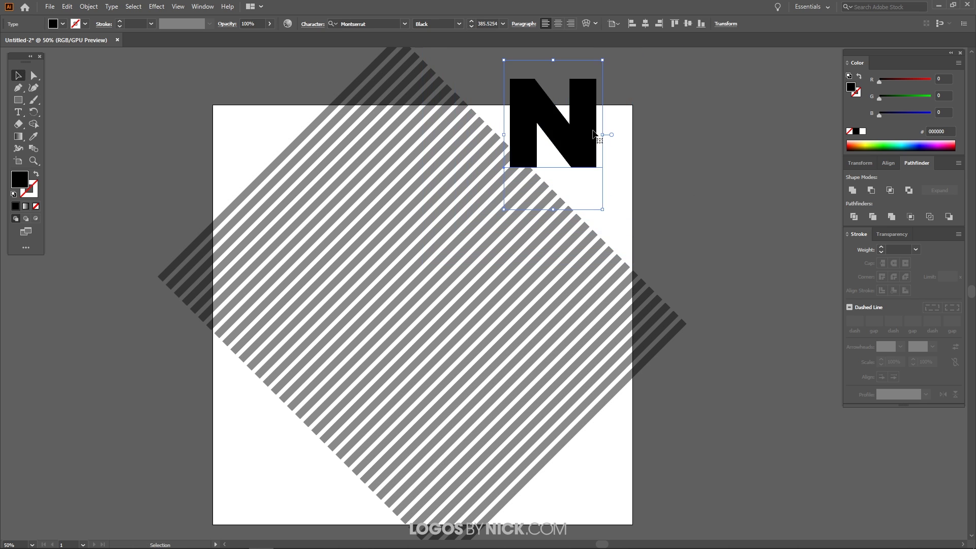
{"action": "left_click_drag", "start_coordinate": [579, 135], "coordinate": [449, 293]}
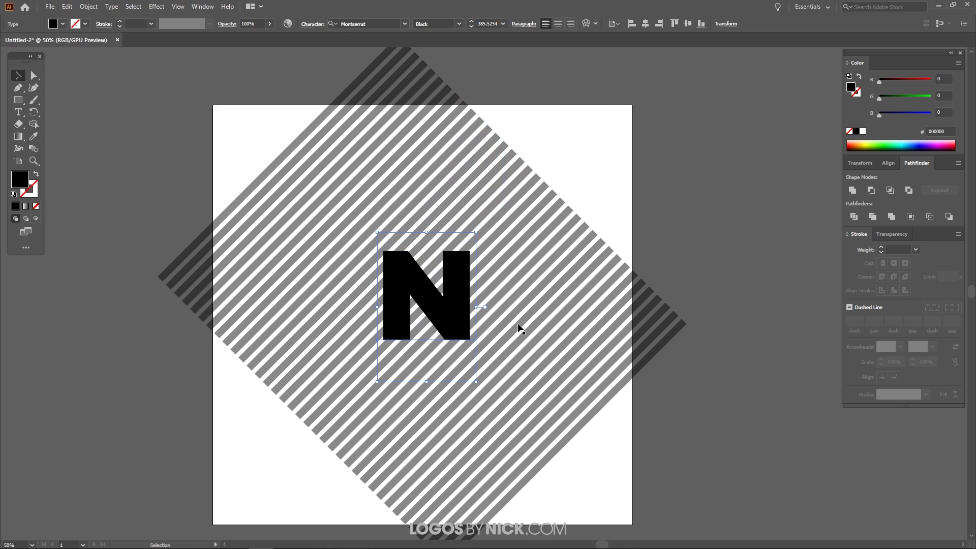
Step: Convert the N to outlines with Create Outlines and set its opacity to 60%
{"action": "left_click", "coordinate": [112, 6]}
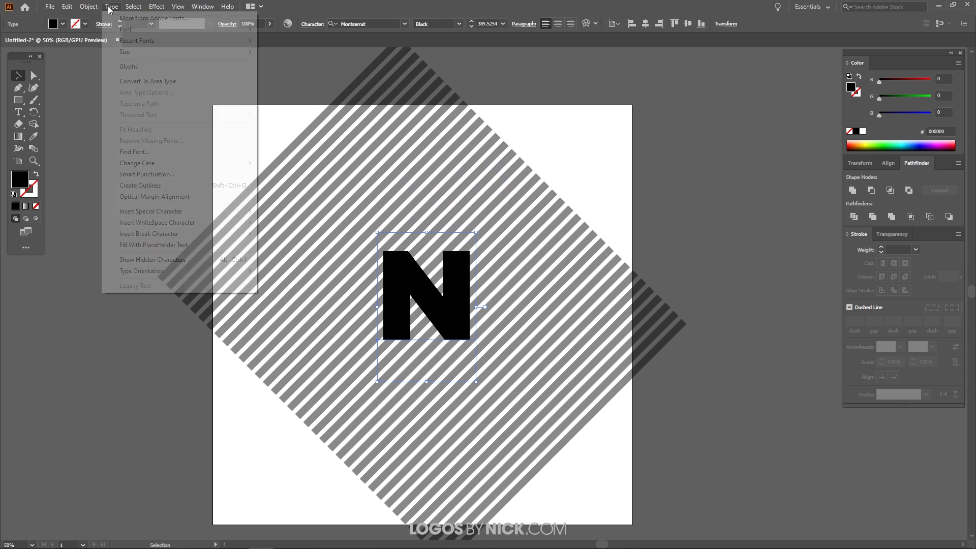
{"action": "left_click", "coordinate": [160, 186]}
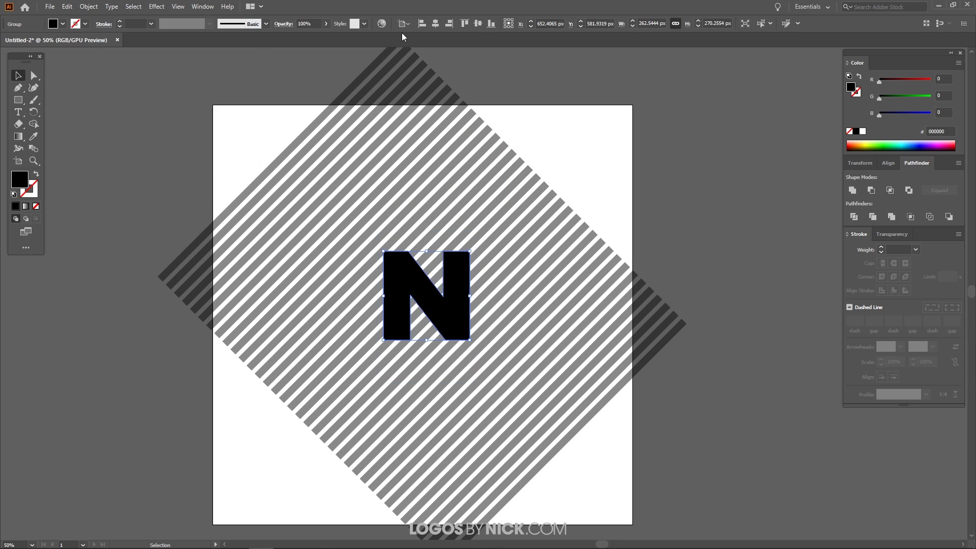
{"action": "left_click", "coordinate": [326, 24]}
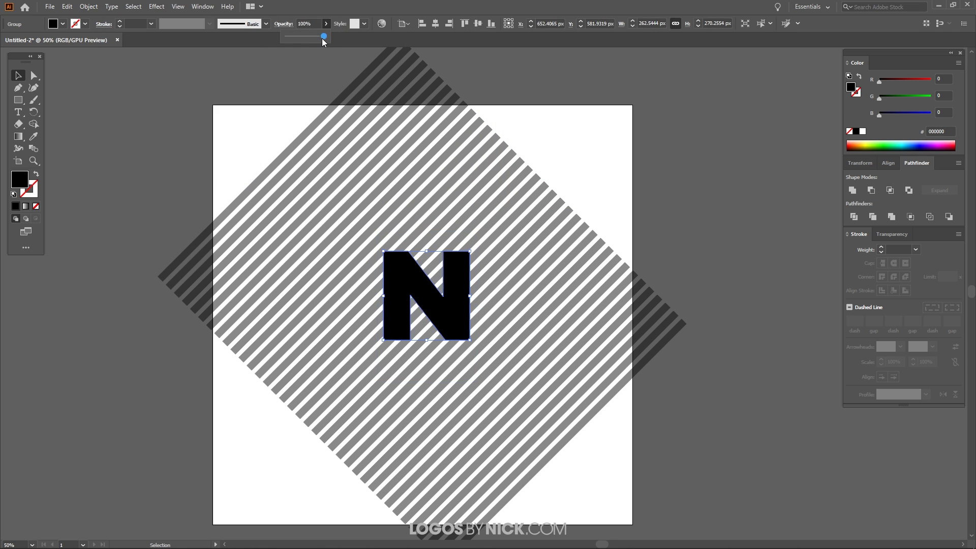
{"action": "left_click_drag", "start_coordinate": [325, 36], "coordinate": [308, 36]}
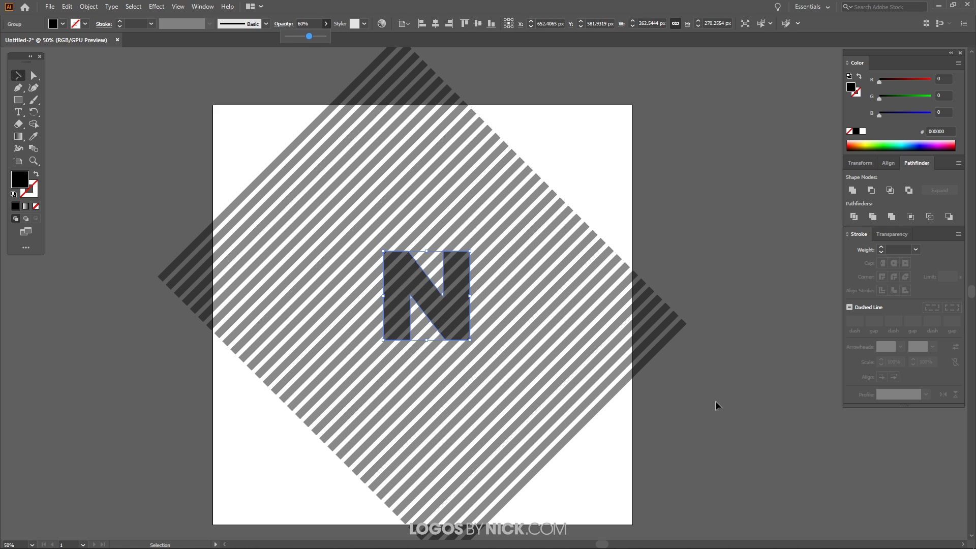
Step: Centre the stripes and the N horizontally and vertically on the artboard using the Align panel
{"action": "left_click_drag", "start_coordinate": [728, 415], "coordinate": [196, 179]}
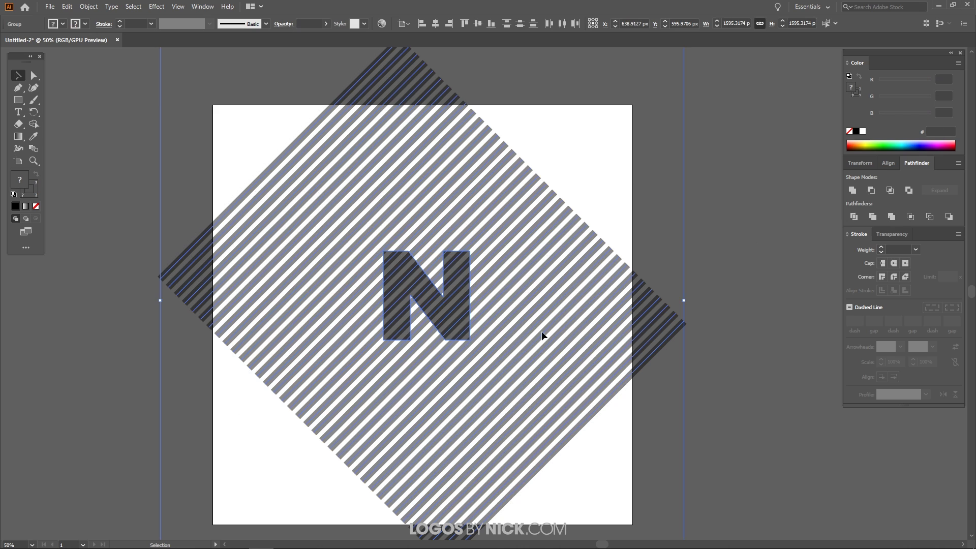
{"action": "left_click", "coordinate": [887, 163]}
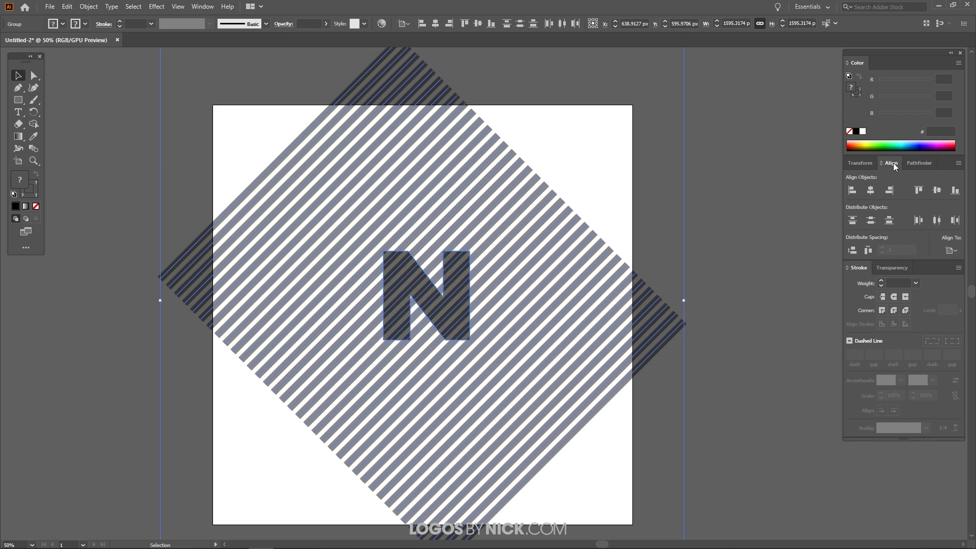
{"action": "left_click", "coordinate": [202, 6]}
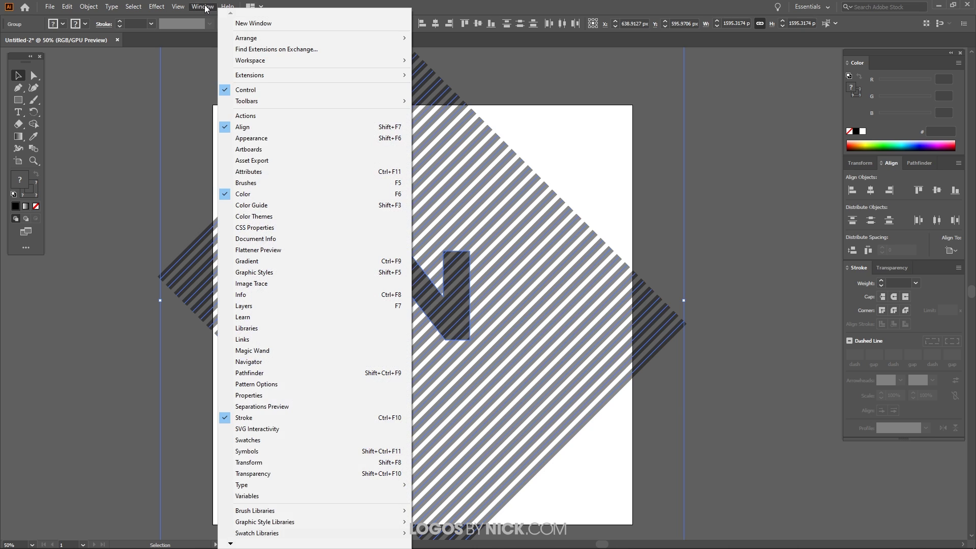
{"action": "left_click", "coordinate": [243, 127]}
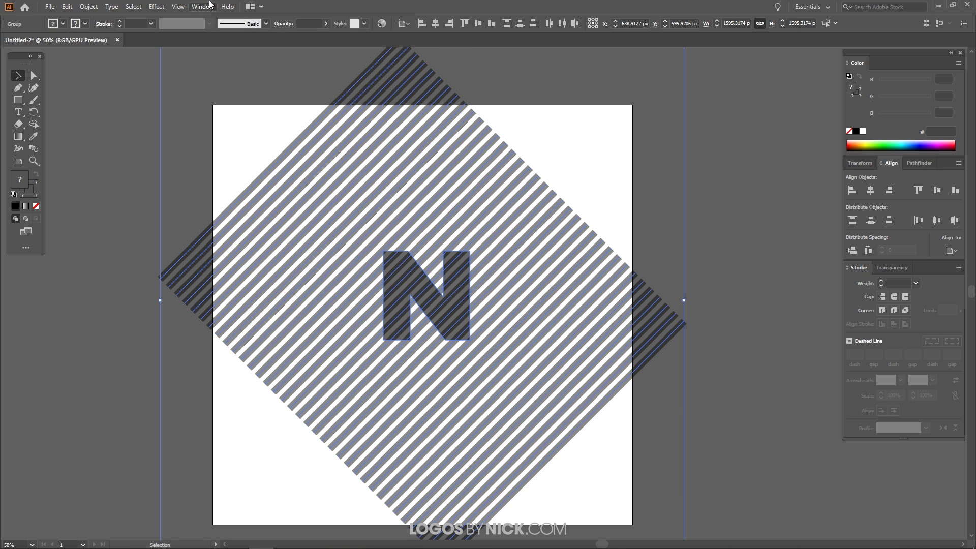
{"action": "left_click", "coordinate": [951, 250]}
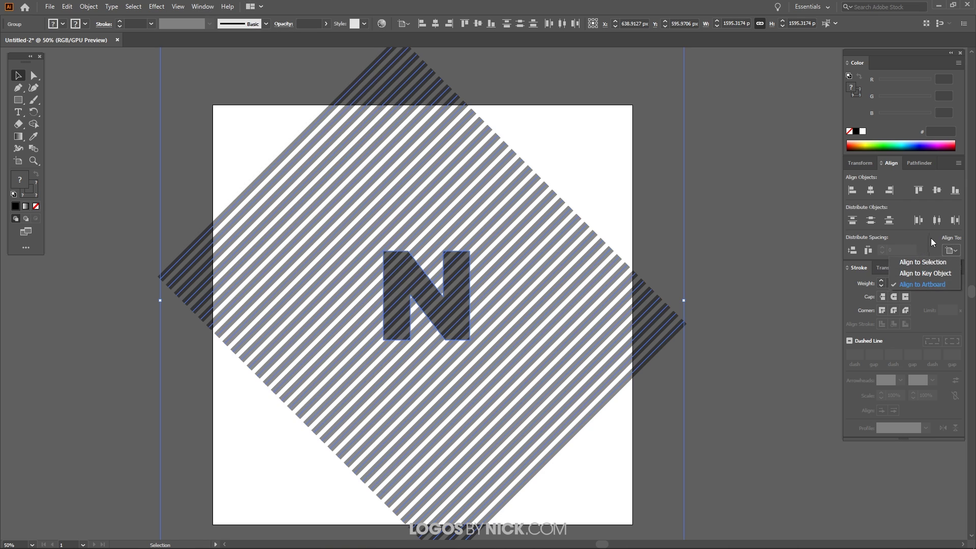
{"action": "left_click", "coordinate": [922, 285]}
{"action": "left_click", "coordinate": [870, 190]}
{"action": "left_click", "coordinate": [936, 190]}
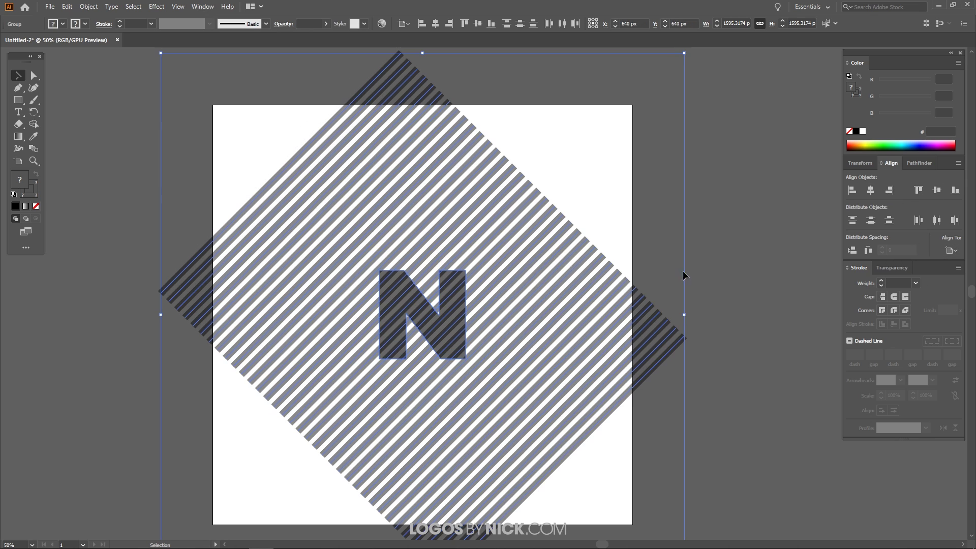
Step: Scale the N up to about 620 px wide
{"action": "left_click", "coordinate": [712, 224]}
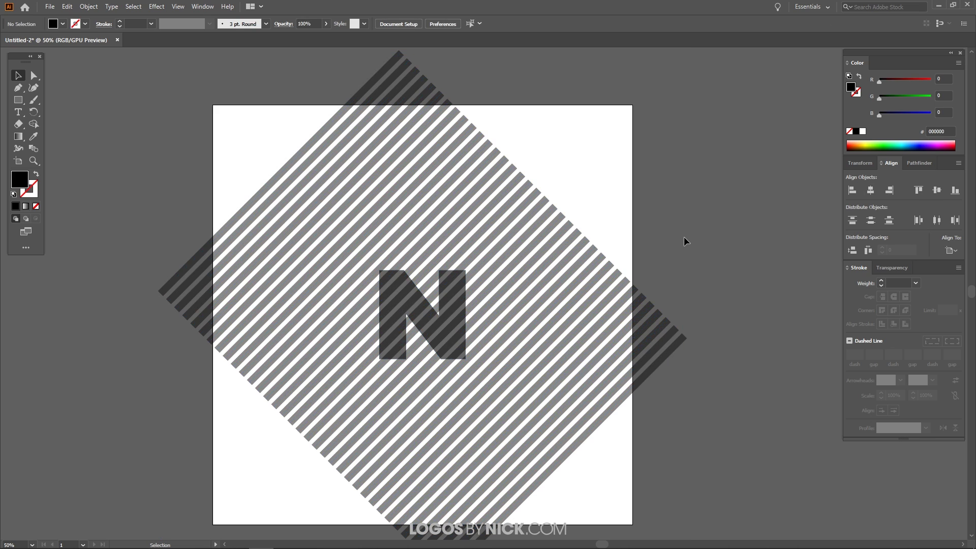
{"action": "left_click", "coordinate": [434, 329]}
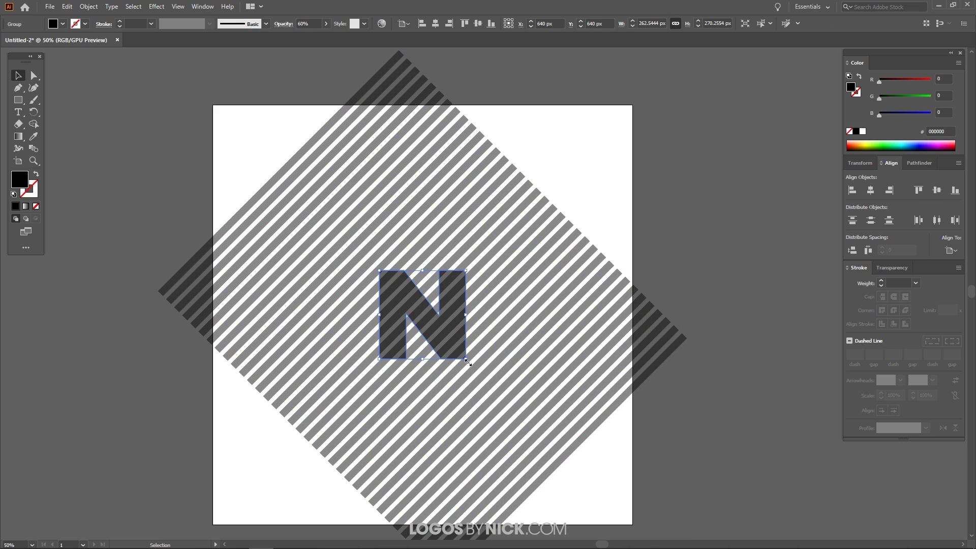
{"action": "left_click_drag", "start_coordinate": [465, 359], "coordinate": [524, 422]}
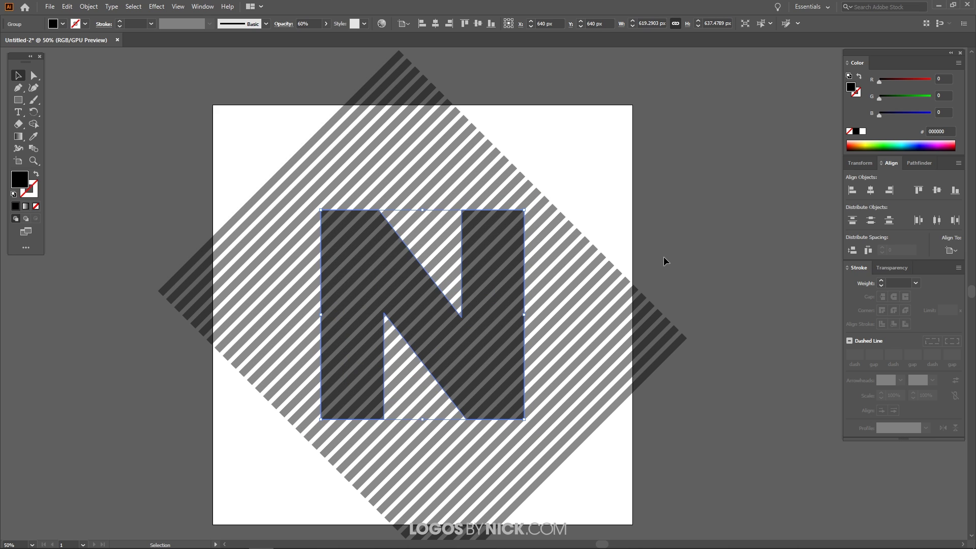
Step: Ungroup the stripes and apply Outline Stroke to turn them into filled shapes
{"action": "left_click", "coordinate": [586, 276]}
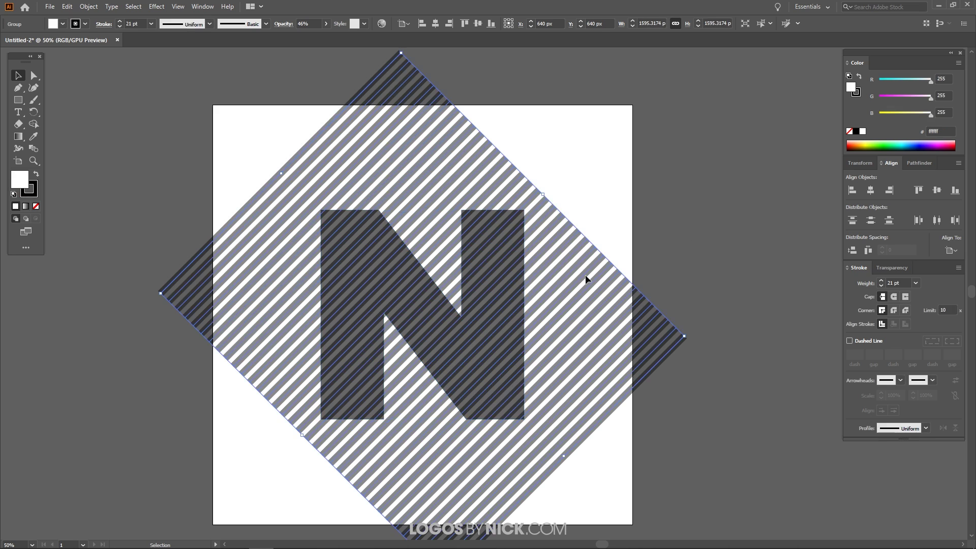
{"action": "left_click", "coordinate": [89, 6]}
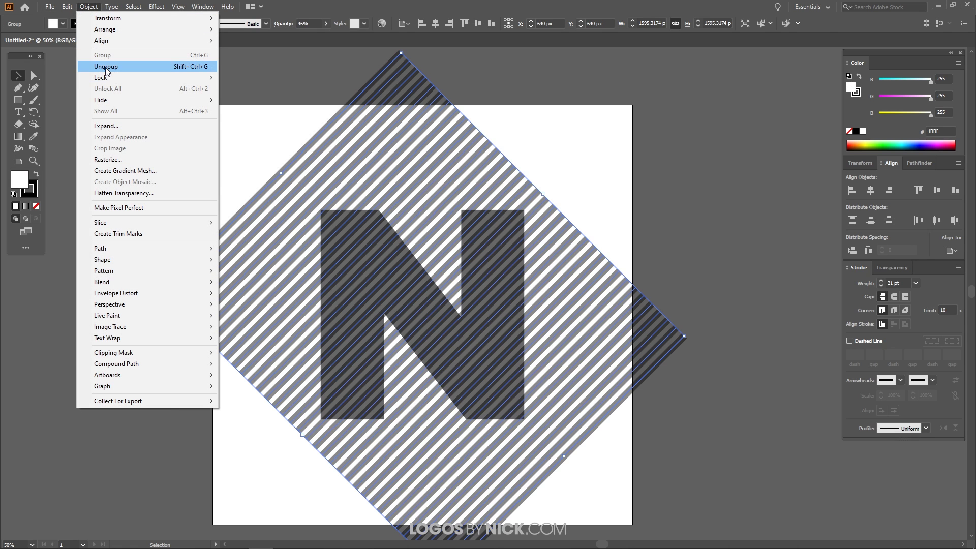
{"action": "left_click", "coordinate": [106, 67]}
{"action": "left_click", "coordinate": [84, 6]}
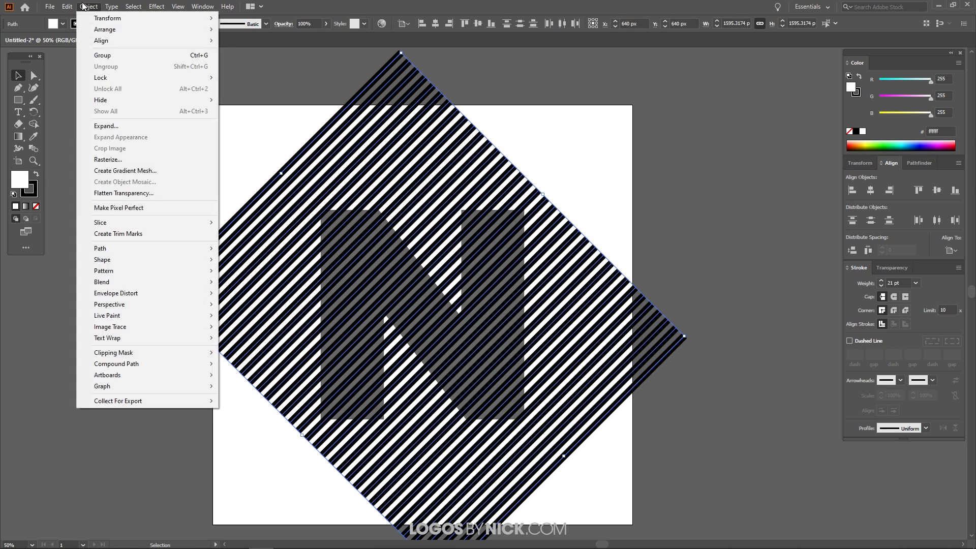
{"action": "mouse_move", "coordinate": [151, 249]}
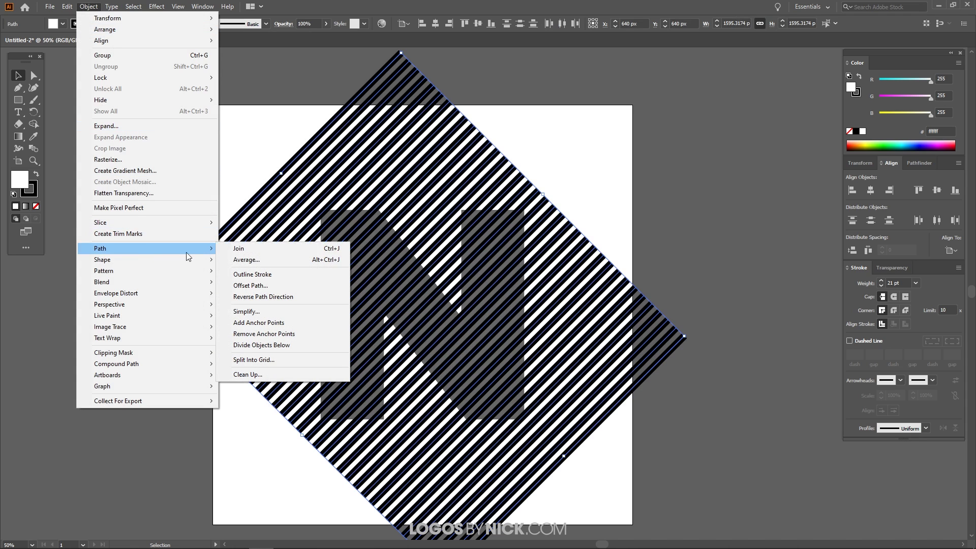
{"action": "left_click", "coordinate": [291, 277]}
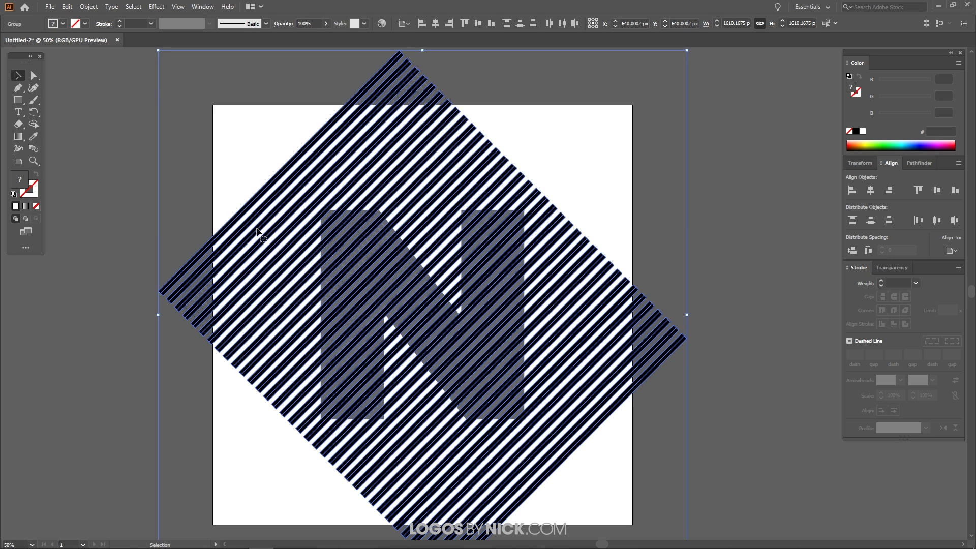
Step: Combine the outlined stripes into a single compound path
{"action": "left_click", "coordinate": [88, 7]}
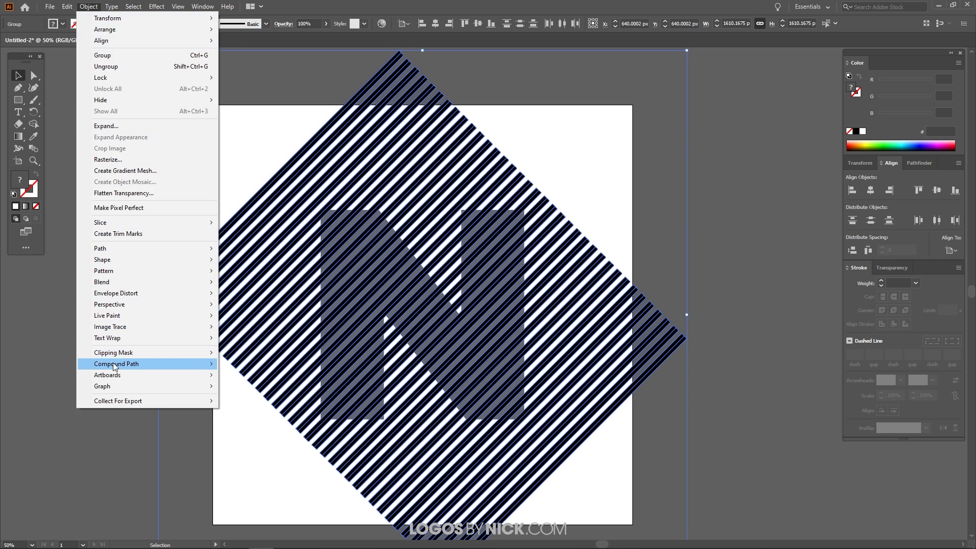
{"action": "mouse_move", "coordinate": [108, 364]}
{"action": "left_click", "coordinate": [240, 364]}
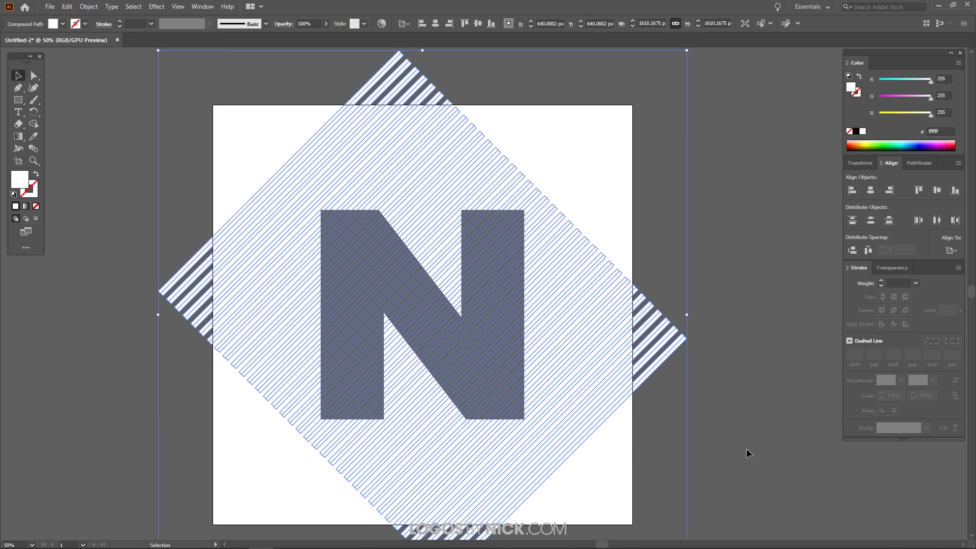
Step: Select the N with the stripes and apply Pathfinder Intersect to keep only the stripes inside the letter
{"action": "left_click_drag", "start_coordinate": [747, 450], "coordinate": [157, 166]}
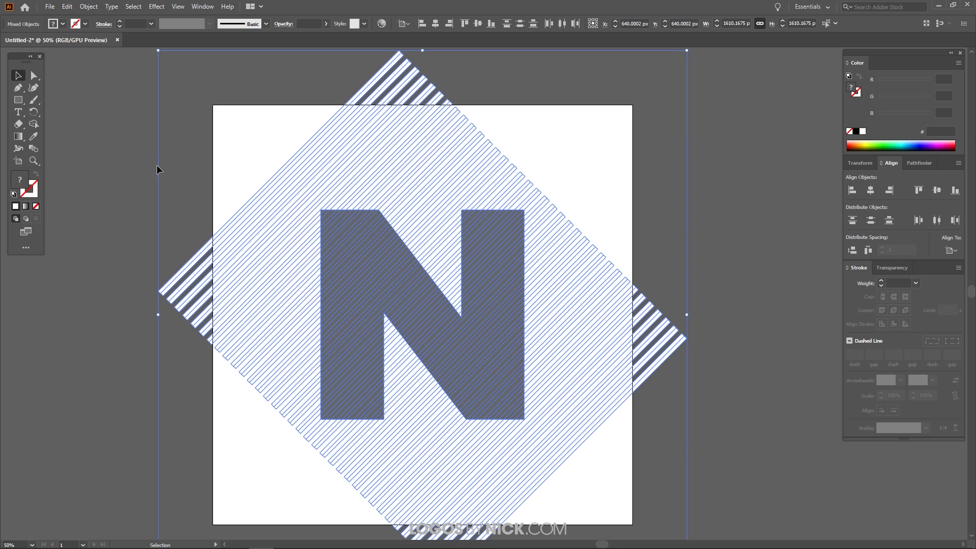
{"action": "left_click", "coordinate": [918, 163]}
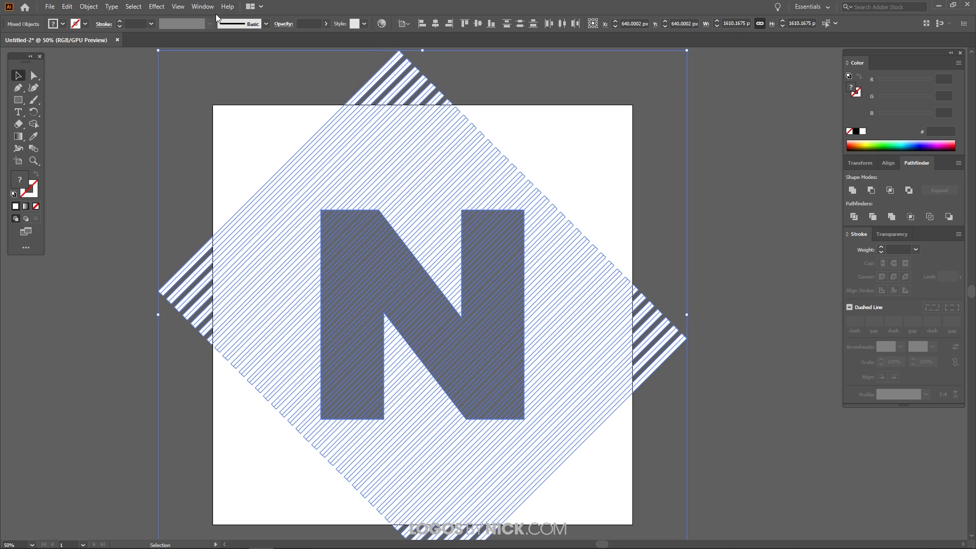
{"action": "left_click", "coordinate": [203, 6]}
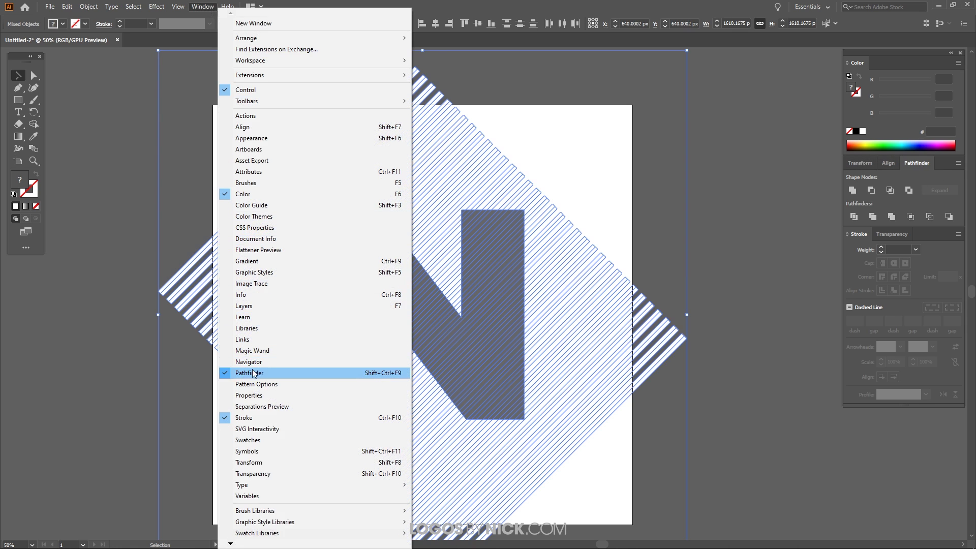
{"action": "left_click", "coordinate": [198, 5]}
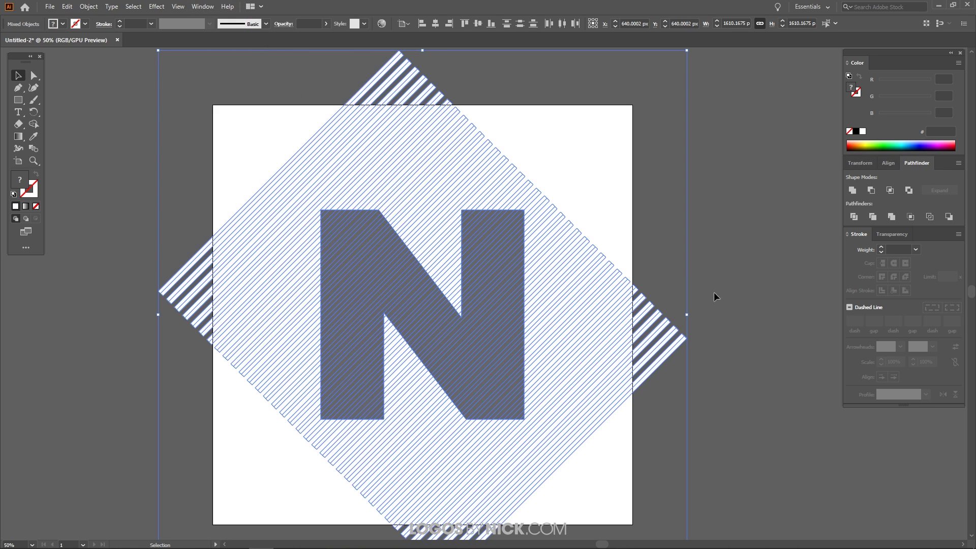
{"action": "left_click", "coordinate": [890, 190]}
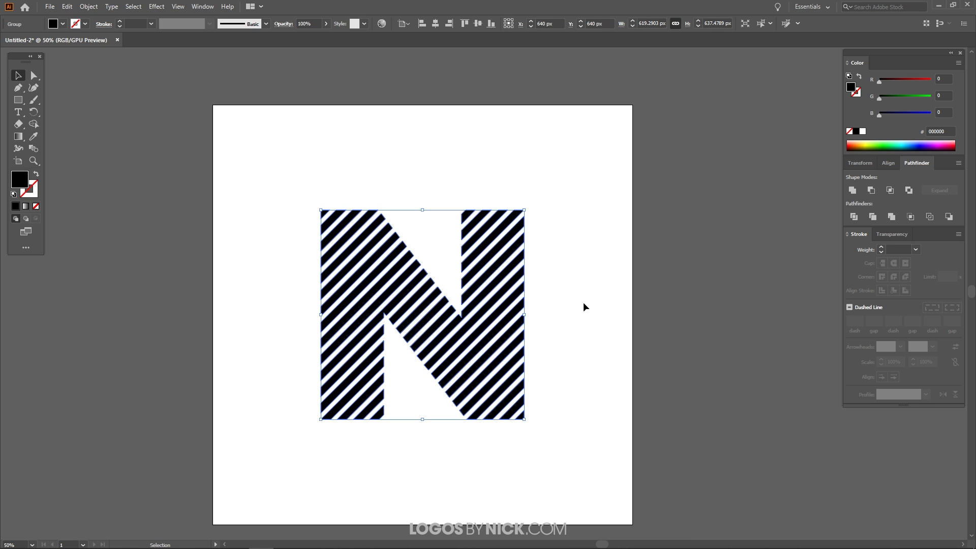
Step: Ungroup the striped N and confirm a single stripe now selects on its own
{"action": "left_click", "coordinate": [88, 7]}
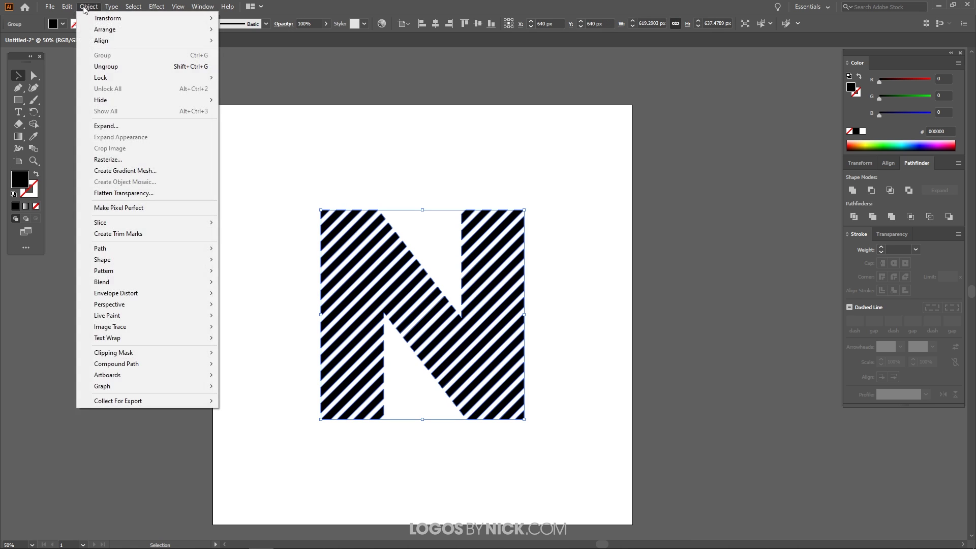
{"action": "left_click", "coordinate": [106, 66]}
{"action": "left_click", "coordinate": [553, 401]}
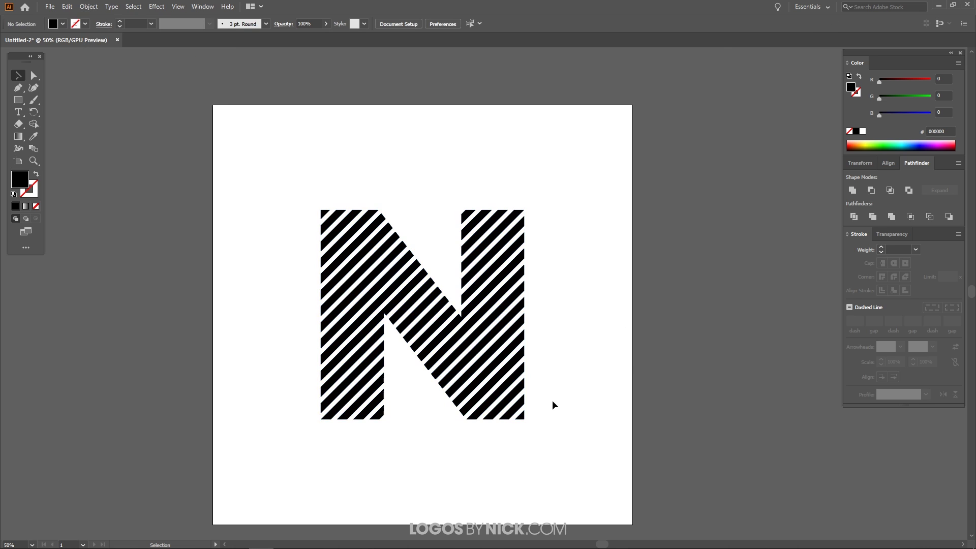
{"action": "left_click", "coordinate": [491, 384]}
{"action": "left_click", "coordinate": [496, 459]}
Step: Delete the small leftover triangle at the N's bottom-right corner
{"action": "scroll", "coordinate": [508, 431], "scroll_direction": "up", "scroll_amount": 4}
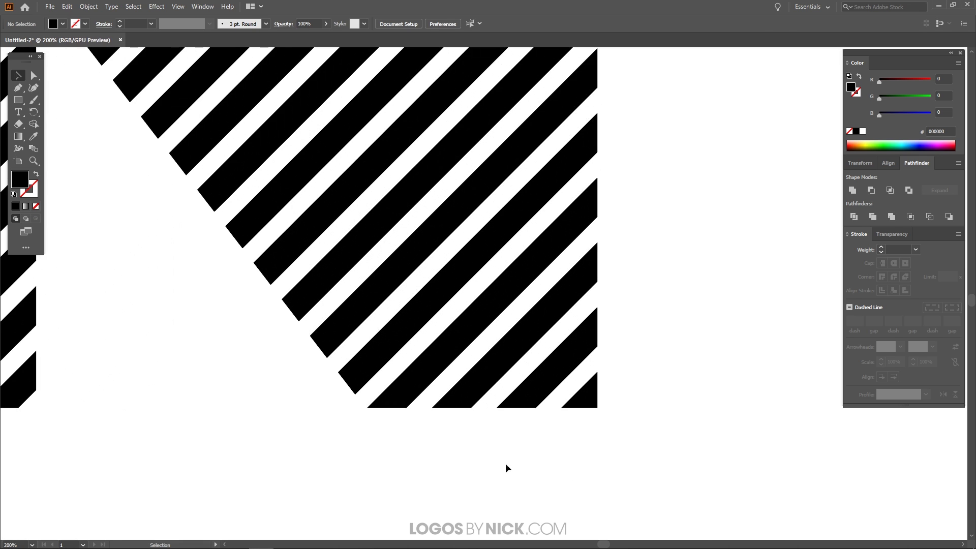
{"action": "left_click", "coordinate": [585, 407]}
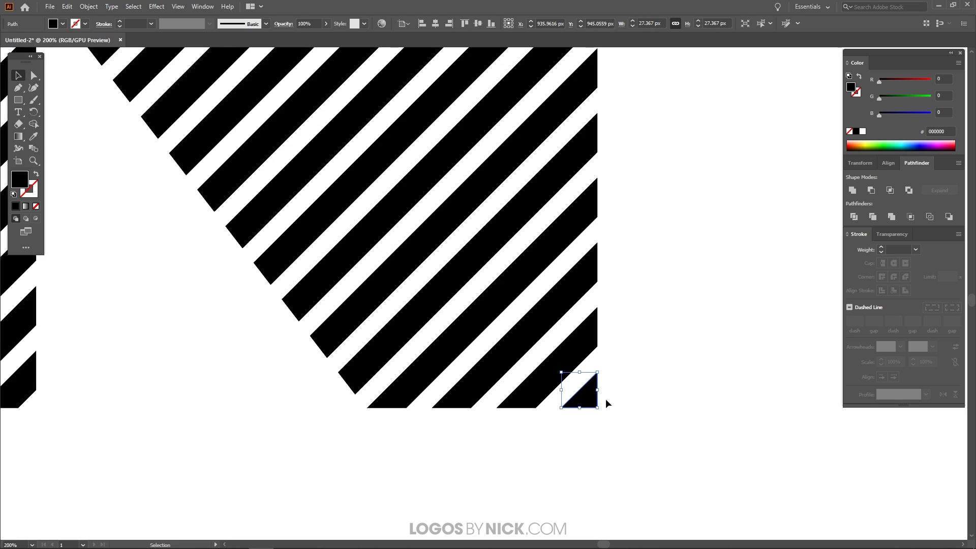
{"action": "key", "text": "Delete"}
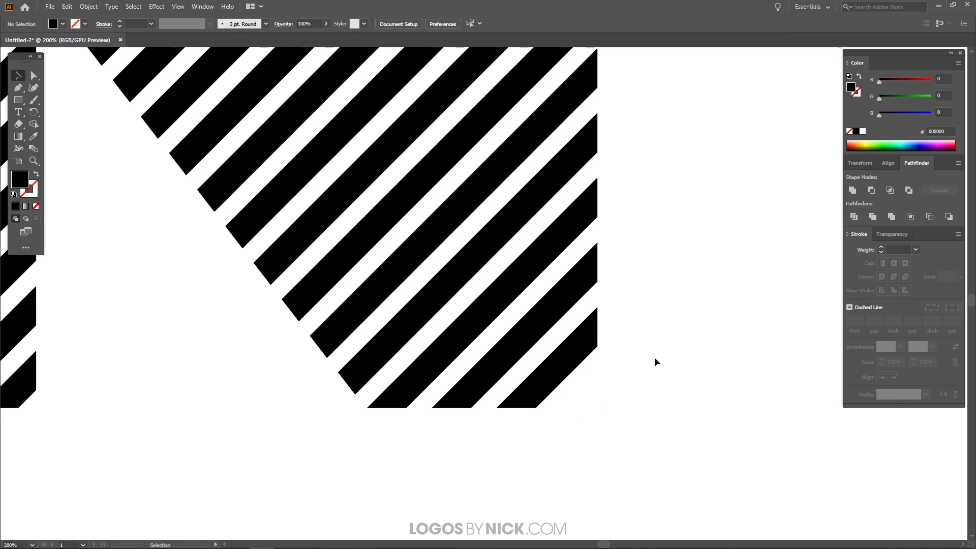
Step: Average the bottom anchors of the last two stripes into sharp points
{"action": "left_click", "coordinate": [34, 76]}
{"action": "left_click_drag", "start_coordinate": [552, 424], "coordinate": [492, 402]}
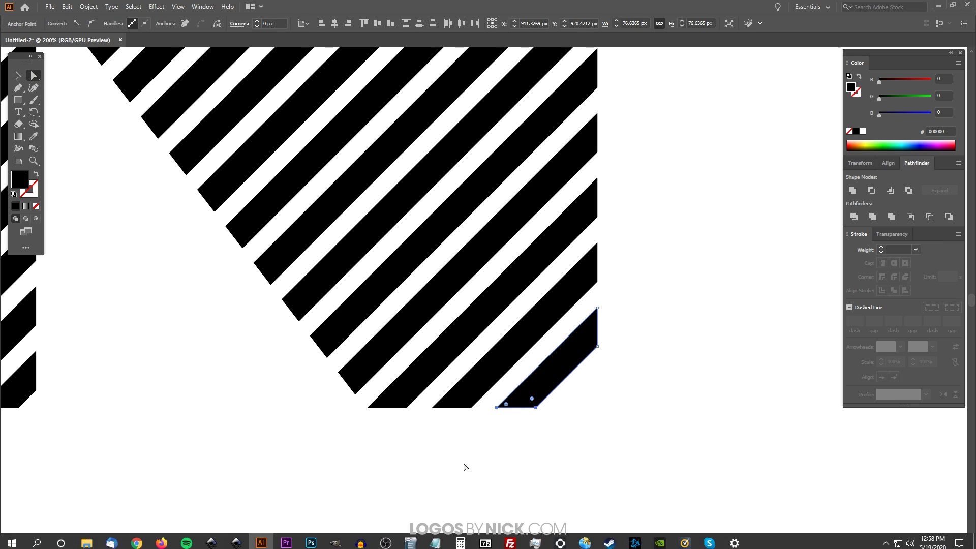
{"action": "right_click", "coordinate": [535, 409]}
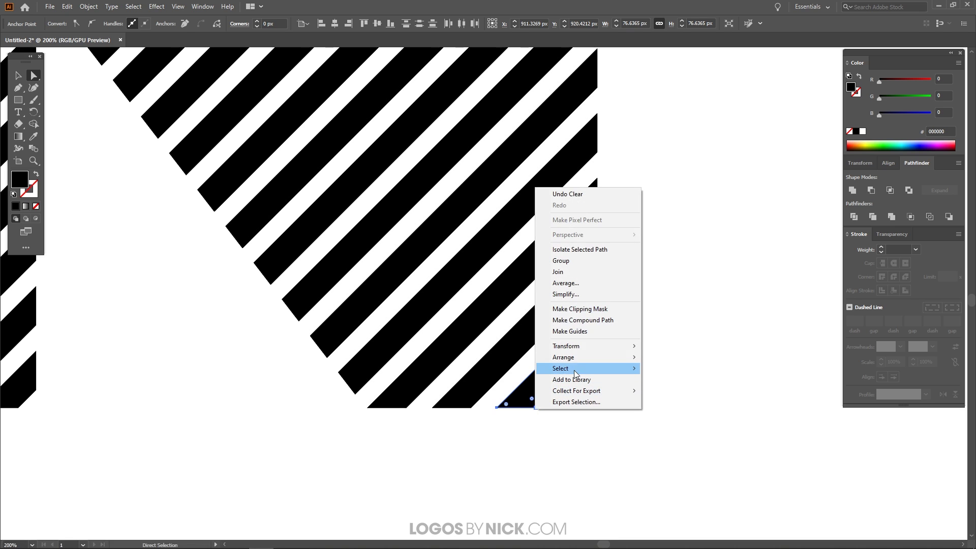
{"action": "left_click", "coordinate": [588, 284]}
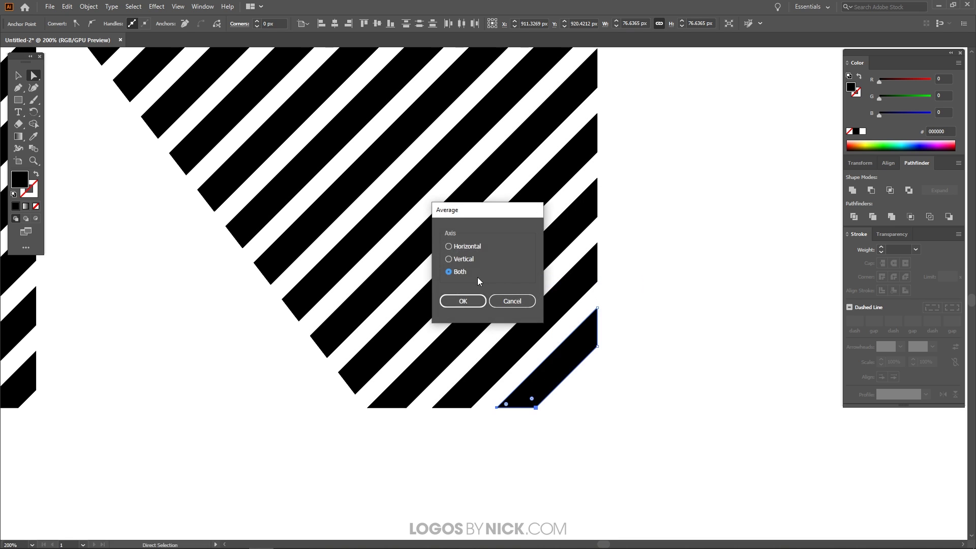
{"action": "left_click", "coordinate": [463, 301]}
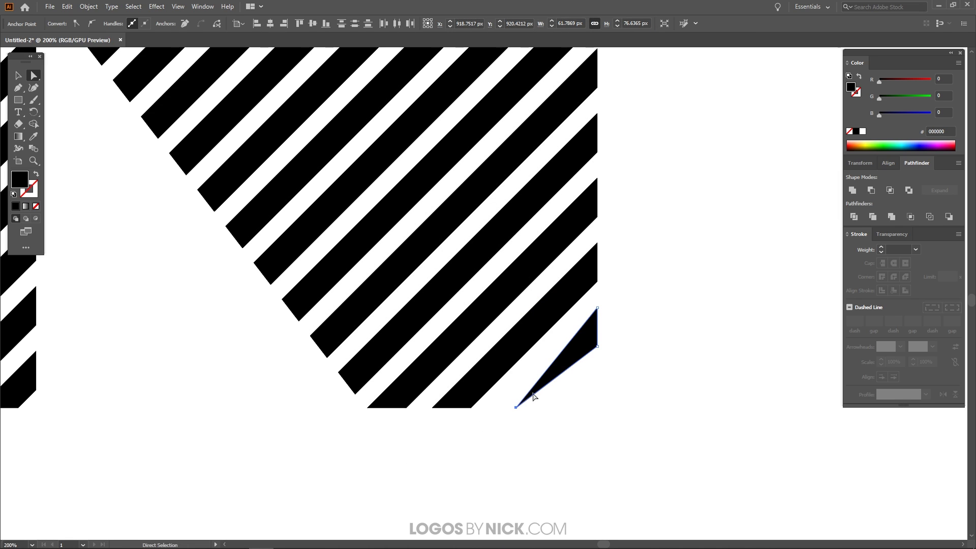
{"action": "left_click_drag", "start_coordinate": [488, 422], "coordinate": [428, 400]}
{"action": "right_click", "coordinate": [471, 408]}
{"action": "left_click", "coordinate": [499, 281]}
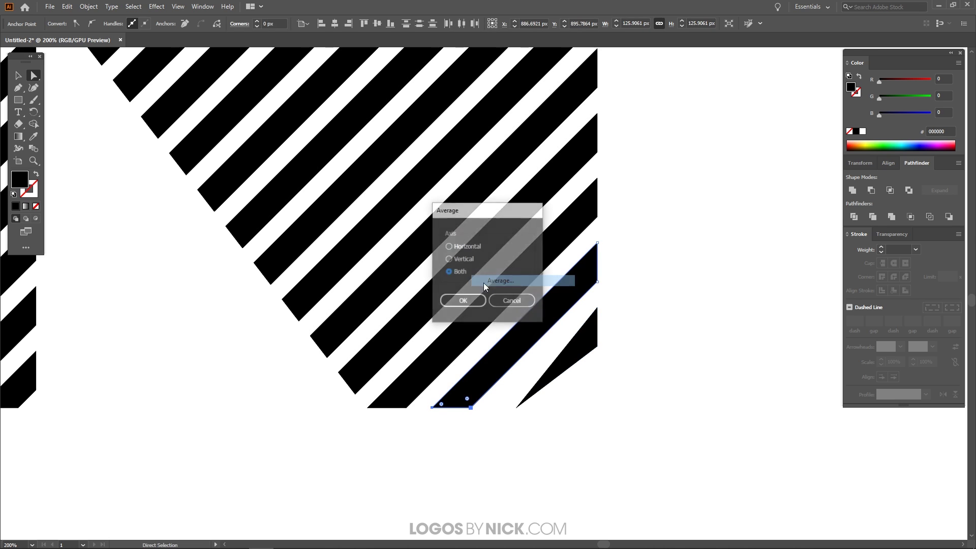
{"action": "left_click", "coordinate": [471, 302]}
Step: Taper the bottom ends of the next four stripes into points with Average (Both)
{"action": "left_click_drag", "start_coordinate": [417, 423], "coordinate": [334, 367]}
{"action": "right_click", "coordinate": [402, 411]}
{"action": "left_click", "coordinate": [433, 280]}
{"action": "left_click", "coordinate": [460, 305]}
{"action": "right_click", "coordinate": [350, 385]}
{"action": "left_click", "coordinate": [380, 257]}
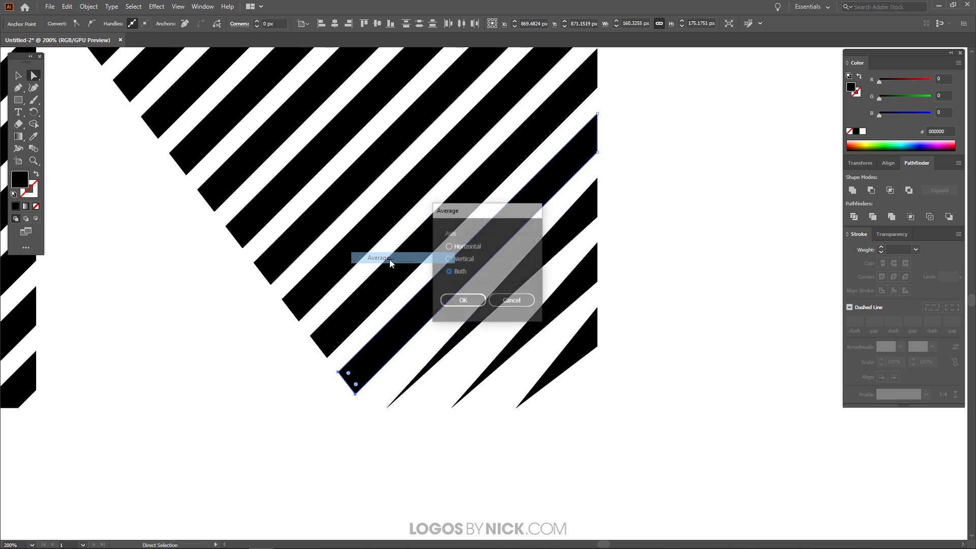
{"action": "left_click", "coordinate": [462, 302]}
{"action": "left_click_drag", "start_coordinate": [337, 381], "coordinate": [270, 302]}
{"action": "right_click", "coordinate": [321, 342]}
{"action": "left_click", "coordinate": [364, 215]}
{"action": "left_click", "coordinate": [460, 300]}
{"action": "right_click", "coordinate": [291, 306]}
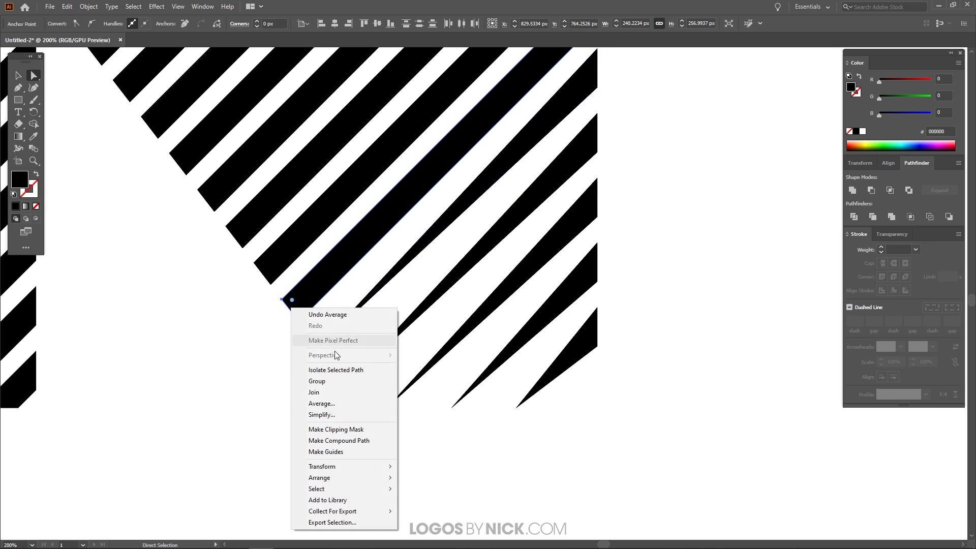
{"action": "left_click", "coordinate": [335, 403]}
{"action": "left_click", "coordinate": [467, 301]}
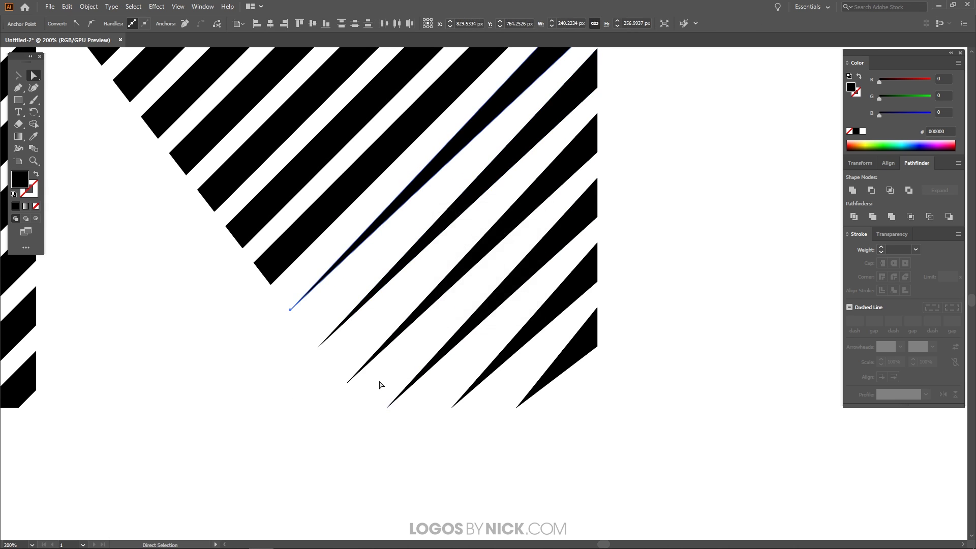
{"action": "scroll", "coordinate": [379, 387], "scroll_direction": "down", "scroll_amount": 4, "text": "alt"}
Step: Delete the small leftover triangle at the N's top-left corner
{"action": "scroll", "coordinate": [320, 342], "scroll_direction": "up", "scroll_amount": 1, "text": "alt"}
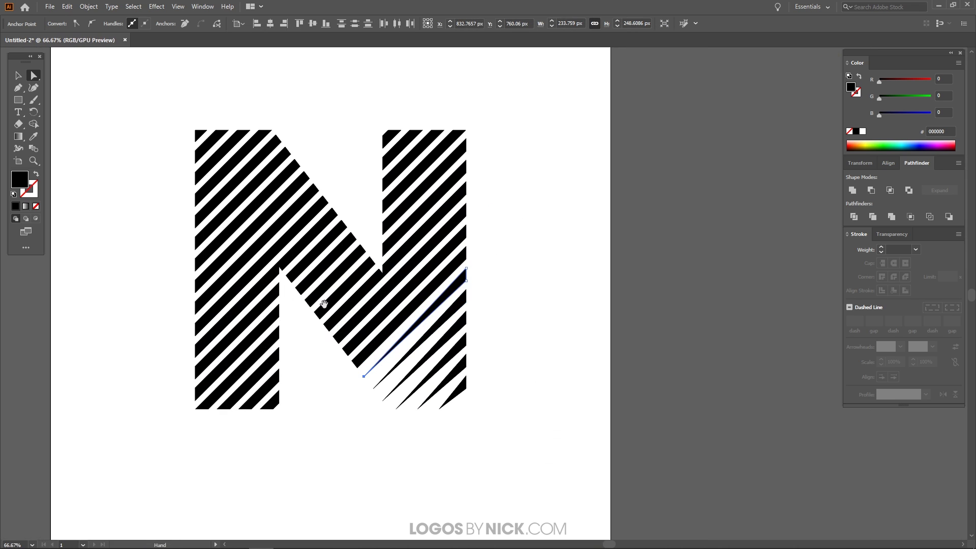
{"action": "key", "text": "v"}
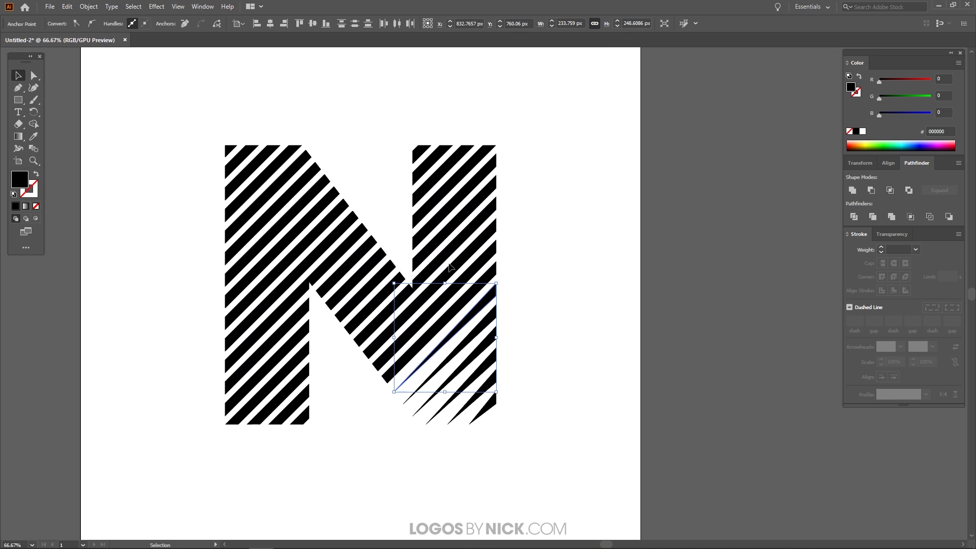
{"action": "left_click", "coordinate": [557, 283]}
{"action": "scroll", "coordinate": [252, 127], "scroll_direction": "up", "scroll_amount": 4, "text": "alt"}
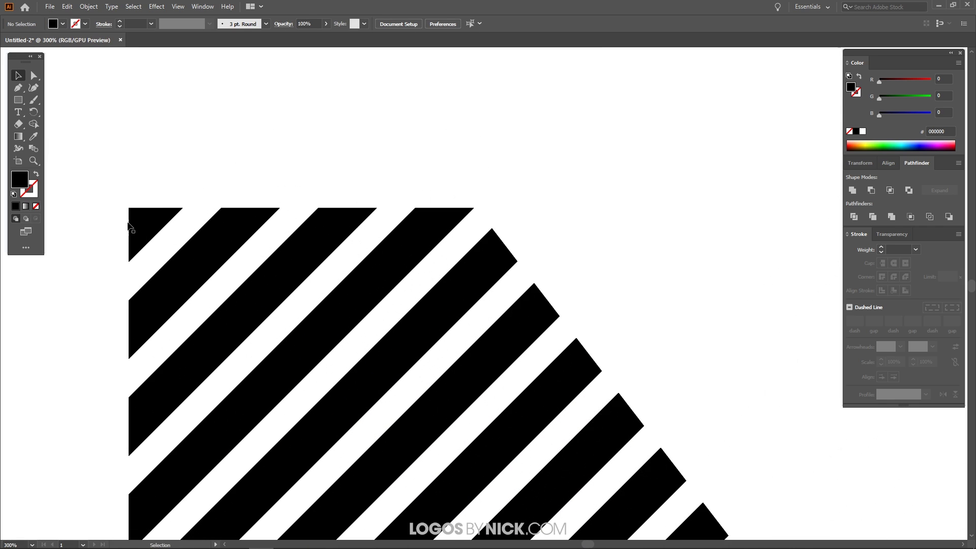
{"action": "left_click", "coordinate": [141, 222]}
{"action": "scroll", "coordinate": [117, 216], "scroll_direction": "up", "scroll_amount": 1, "text": "alt"}
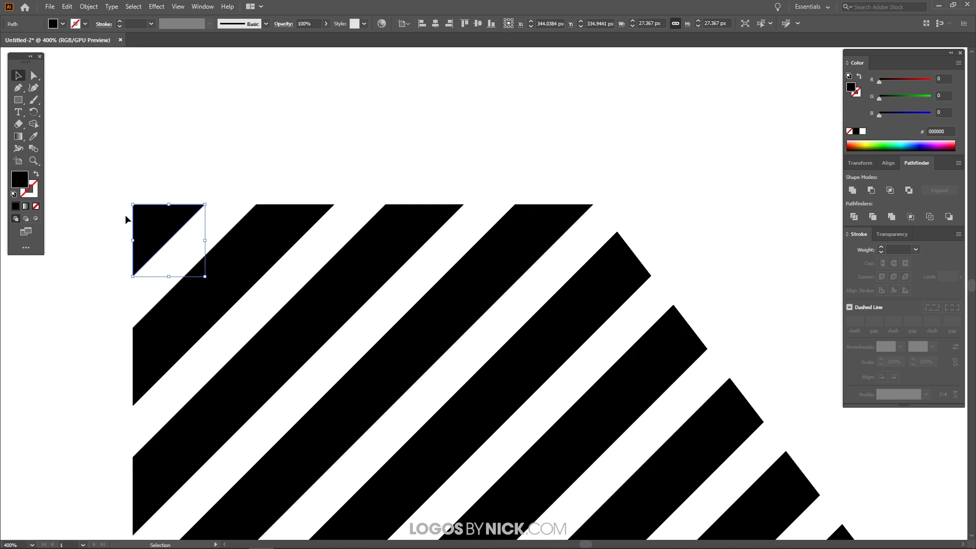
{"action": "scroll", "coordinate": [173, 290], "scroll_direction": "down", "scroll_amount": 4, "text": "alt"}
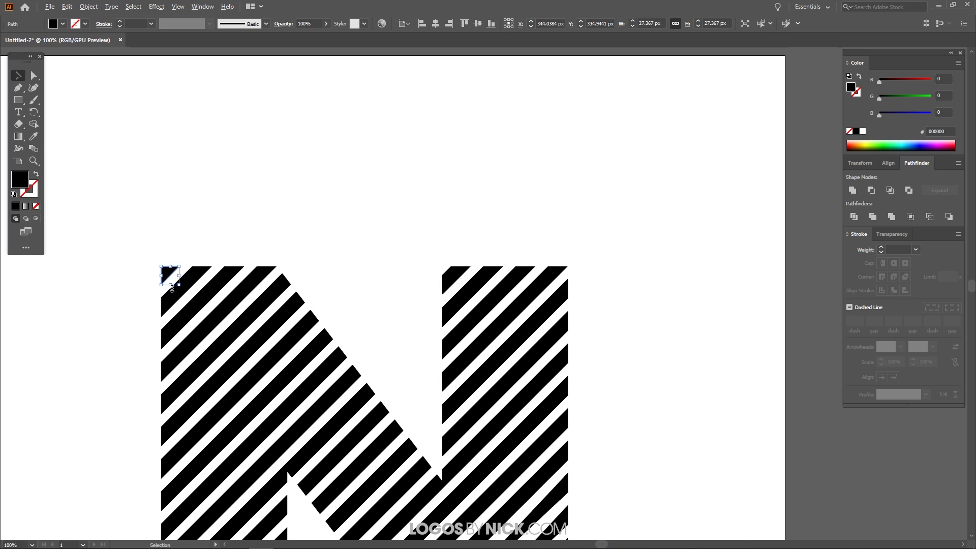
{"action": "key", "text": "Delete"}
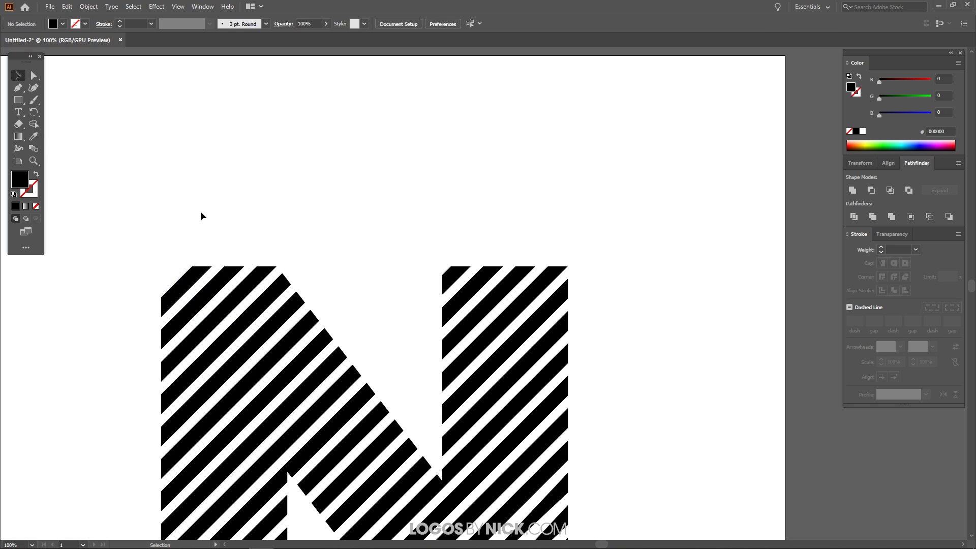
{"action": "scroll", "coordinate": [456, 275], "scroll_direction": "up", "scroll_amount": 4, "text": "alt"}
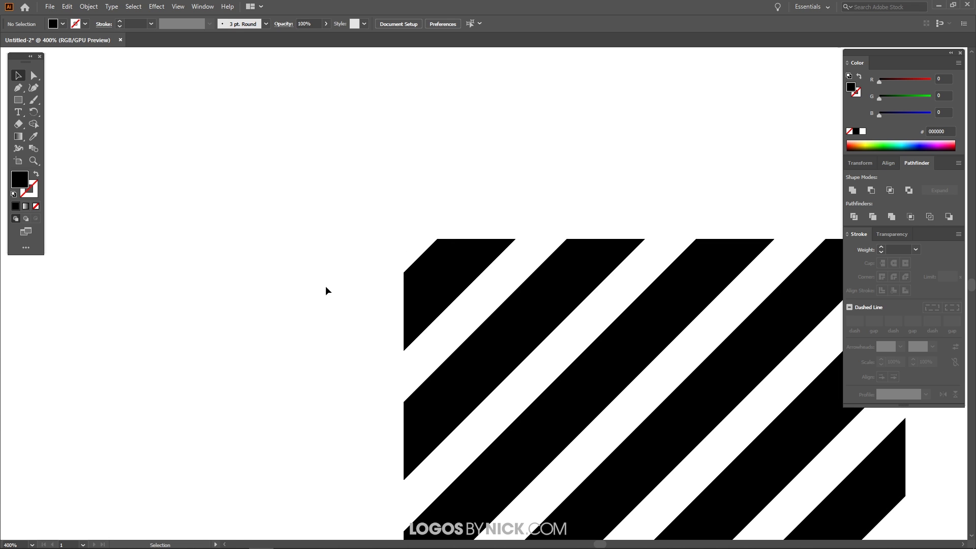
{"action": "scroll", "coordinate": [333, 282], "scroll_direction": "down", "scroll_amount": 5, "text": "alt"}
{"action": "left_click_drag", "start_coordinate": [333, 376], "coordinate": [337, 372]}
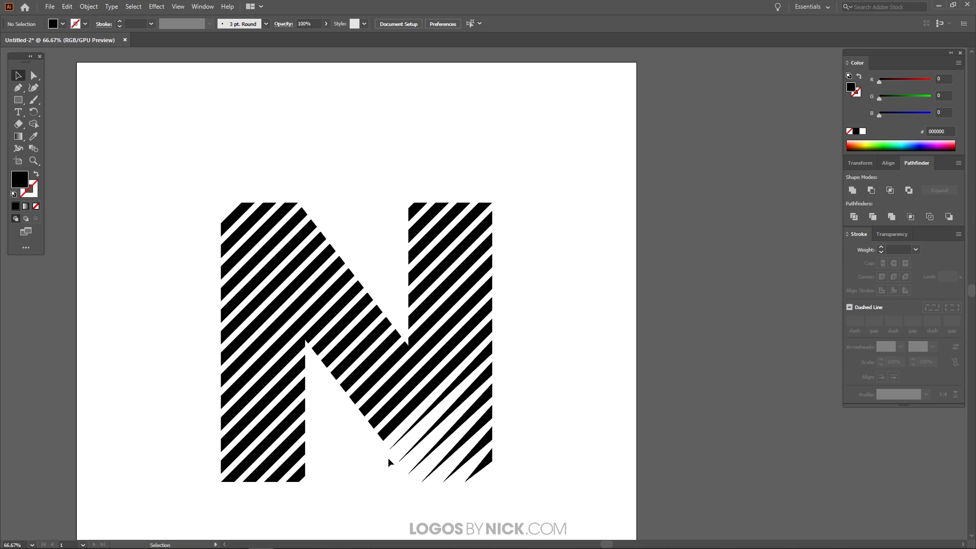
{"action": "scroll", "coordinate": [389, 460], "scroll_direction": "up", "scroll_amount": 5}
Step: Average the remaining stripe ends into sharp points with Ctrl+Alt+J, then deselect
{"action": "key", "text": "a"}
{"action": "key", "text": "ctrl+alt+j"}
{"action": "left_click", "coordinate": [458, 299]}
{"action": "left_click_drag", "start_coordinate": [524, 417], "coordinate": [480, 311]}
{"action": "scroll", "coordinate": [480, 407], "scroll_direction": "down", "scroll_amount": 5}
{"action": "scroll", "coordinate": [407, 497], "scroll_direction": "up", "scroll_amount": 3}
{"action": "key", "text": "ctrl+alt+j"}
{"action": "key", "text": "Return"}
{"action": "key", "text": "ctrl+1"}
{"action": "key", "text": "v"}
{"action": "left_click", "coordinate": [611, 291]}
{"action": "scroll", "coordinate": [624, 337], "scroll_direction": "down", "scroll_amount": 2}
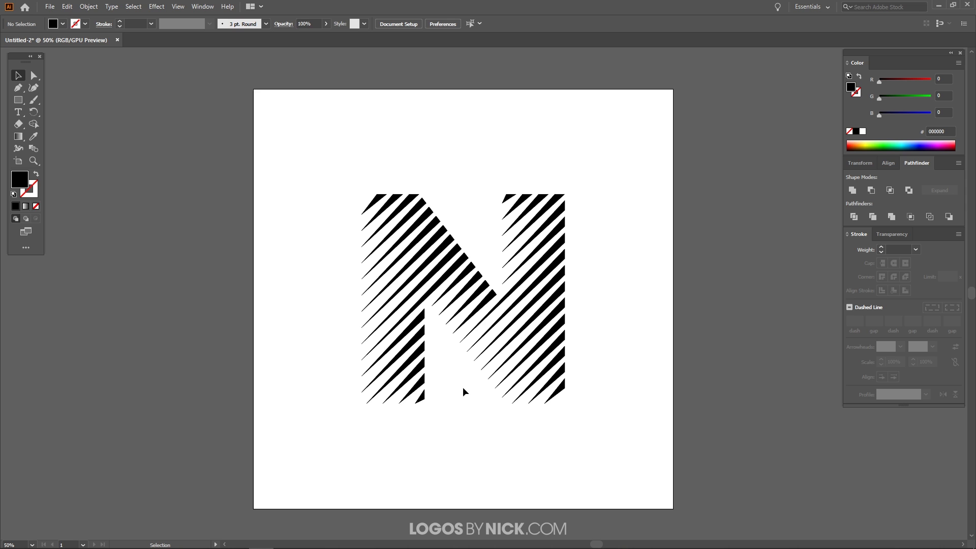
Step: Round the wide ends of the bottom-right spike and the stripe above it with Live Corners
{"action": "key", "text": "ctrl+1"}
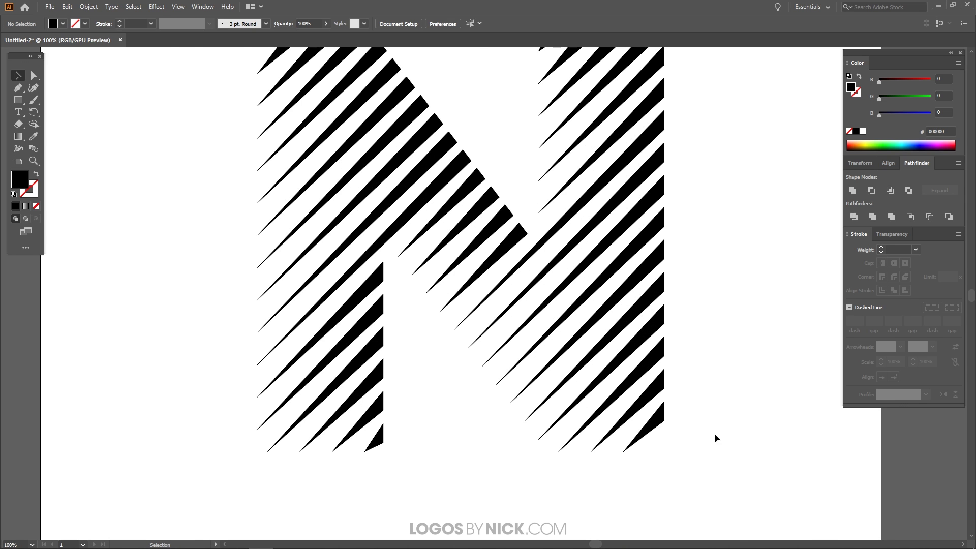
{"action": "scroll", "coordinate": [697, 403], "scroll_direction": "up", "scroll_amount": 2}
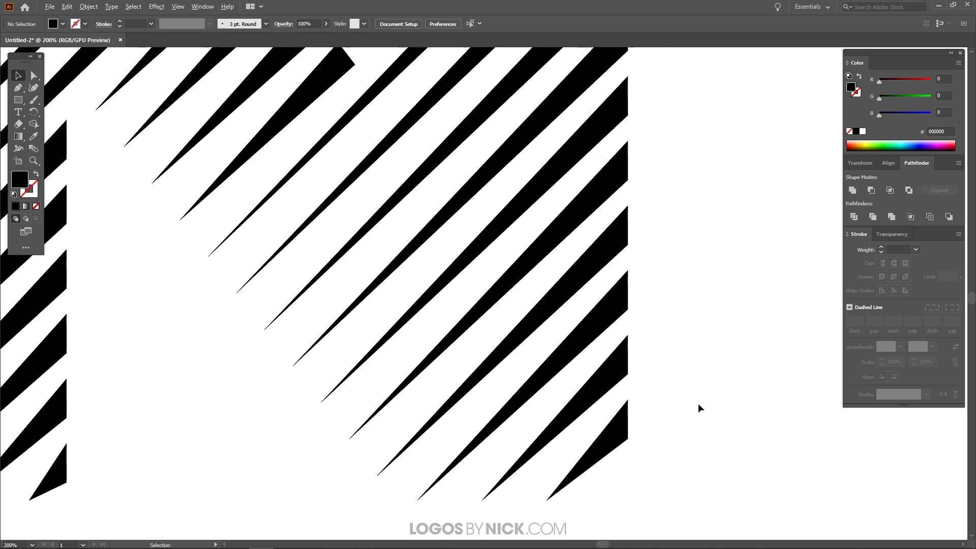
{"action": "left_click", "coordinate": [623, 444]}
{"action": "scroll", "coordinate": [619, 434], "scroll_direction": "up", "scroll_amount": 1}
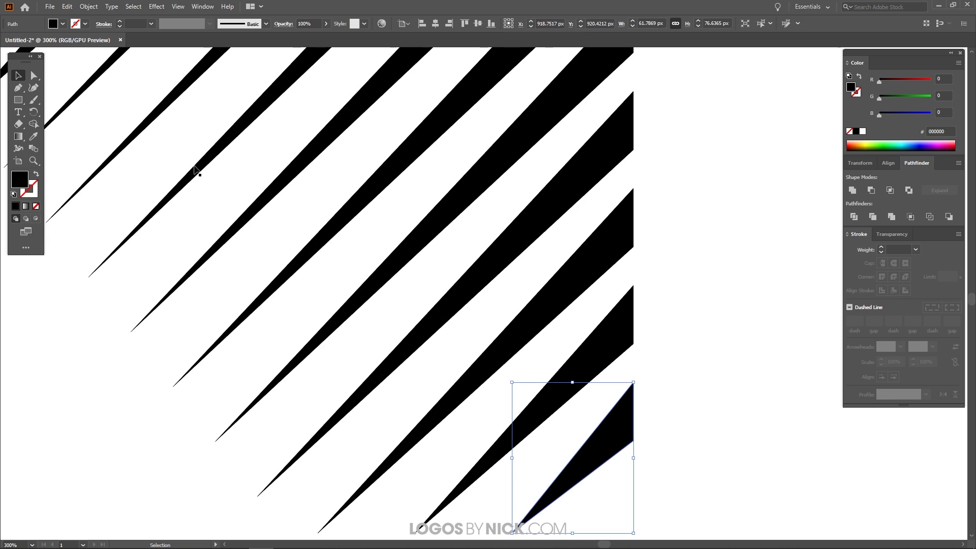
{"action": "left_click", "coordinate": [34, 76]}
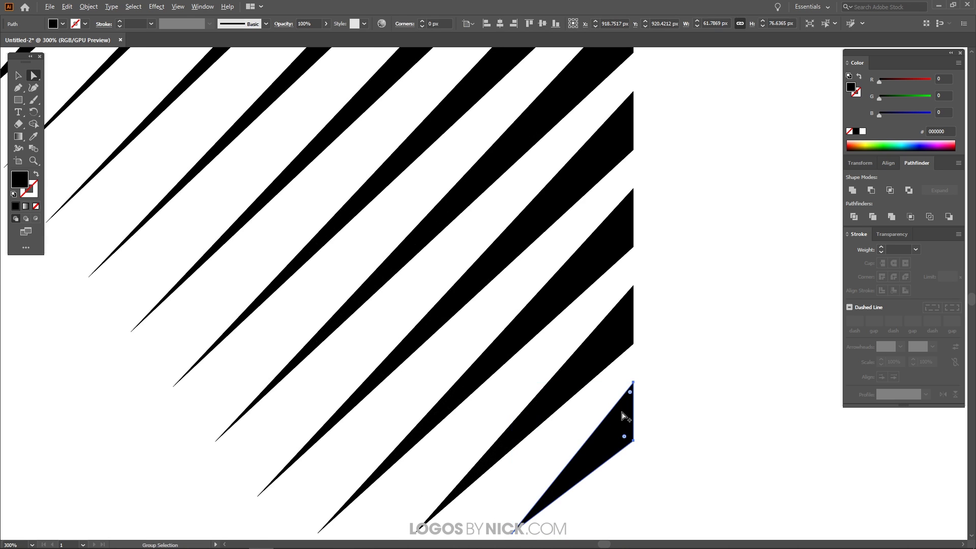
{"action": "scroll", "coordinate": [626, 416], "scroll_direction": "up", "scroll_amount": 1}
{"action": "scroll", "coordinate": [657, 410], "scroll_direction": "down", "scroll_amount": 1}
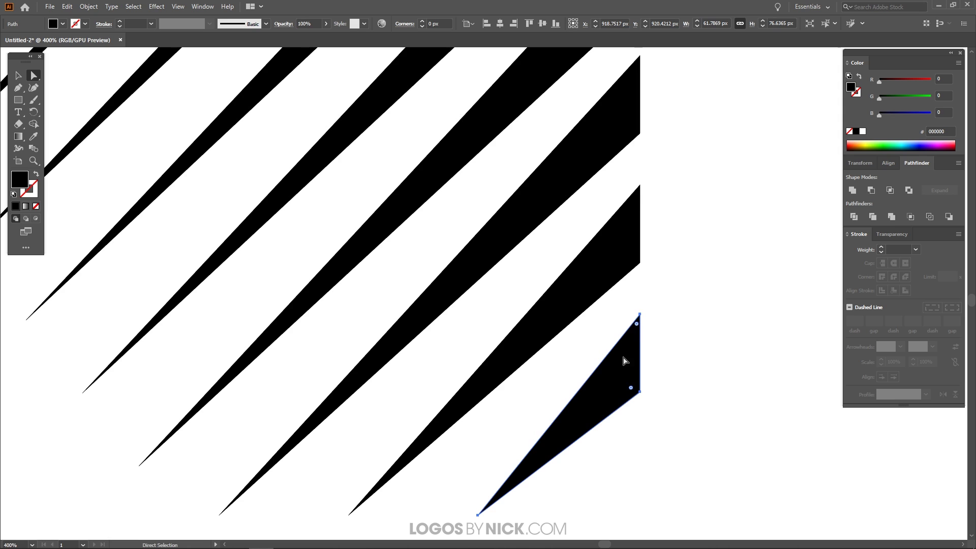
{"action": "left_click_drag", "start_coordinate": [637, 324], "coordinate": [617, 382]}
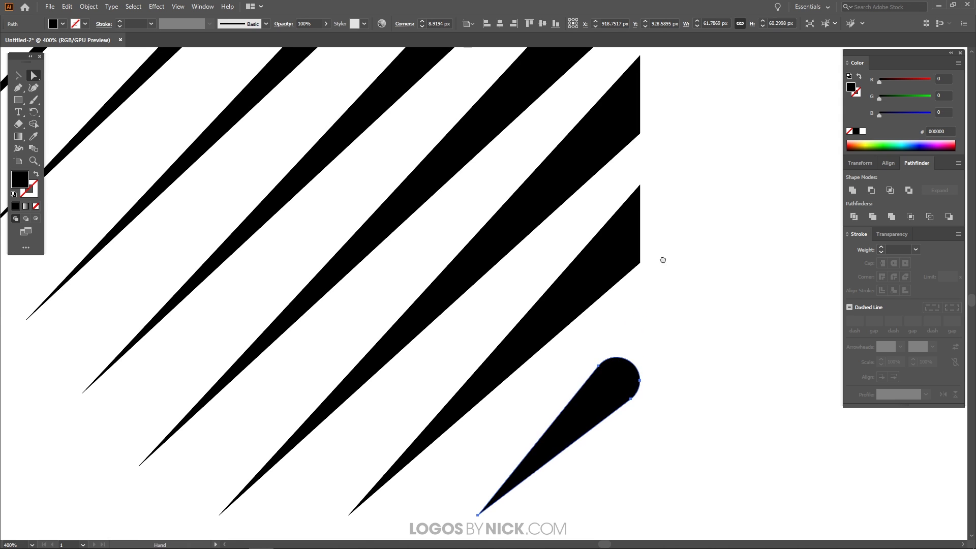
{"action": "scroll", "coordinate": [636, 325], "scroll_direction": "up", "scroll_amount": 2}
{"action": "left_click", "coordinate": [608, 379]}
{"action": "left_click_drag", "start_coordinate": [634, 303], "coordinate": [613, 370]}
Step: Round the next stripe's flat end into a full semicircular cap, redoing a too-small rounding
{"action": "scroll", "coordinate": [671, 356], "scroll_direction": "up", "scroll_amount": 2}
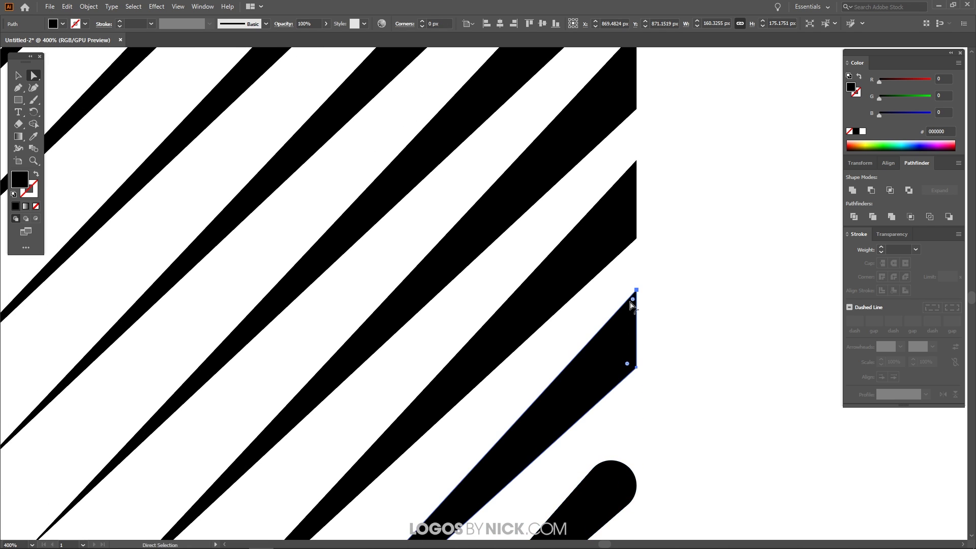
{"action": "left_click", "coordinate": [593, 370]}
{"action": "left_click_drag", "start_coordinate": [593, 370], "coordinate": [595, 366]}
{"action": "scroll", "coordinate": [619, 349], "scroll_direction": "down", "scroll_amount": 1}
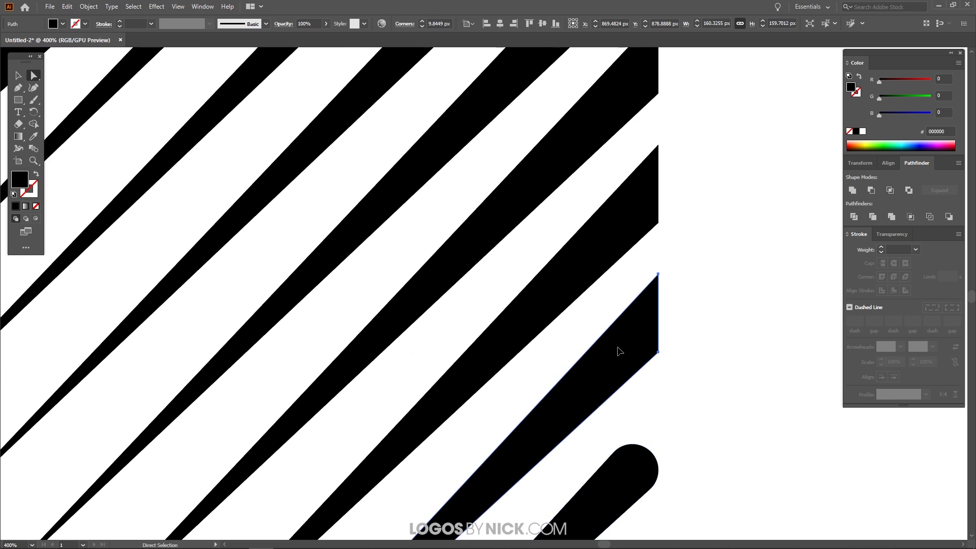
{"action": "scroll", "coordinate": [699, 375], "scroll_direction": "up", "scroll_amount": 1}
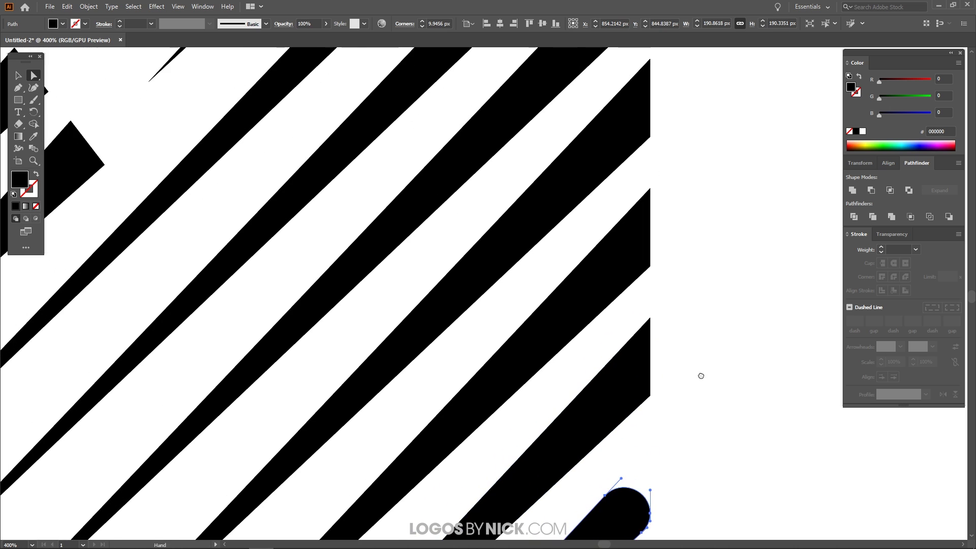
{"action": "key", "text": "ctrl+z"}
{"action": "left_click_drag", "start_coordinate": [646, 330], "coordinate": [624, 381]}
{"action": "scroll", "coordinate": [693, 327], "scroll_direction": "down", "scroll_amount": 1}
{"action": "scroll", "coordinate": [620, 366], "scroll_direction": "up", "scroll_amount": 1}
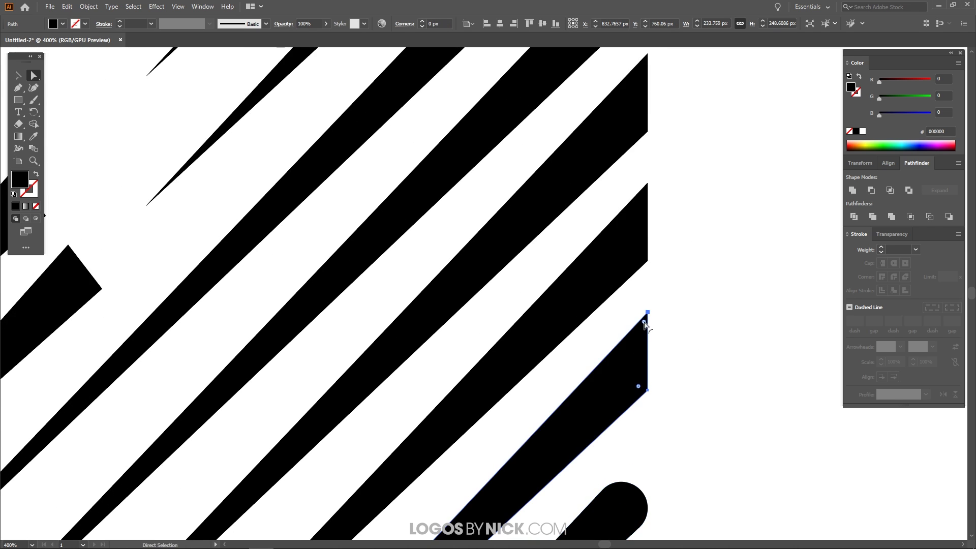
{"action": "left_click_drag", "start_coordinate": [645, 322], "coordinate": [622, 382]}
{"action": "scroll", "coordinate": [688, 235], "scroll_direction": "up", "scroll_amount": 1}
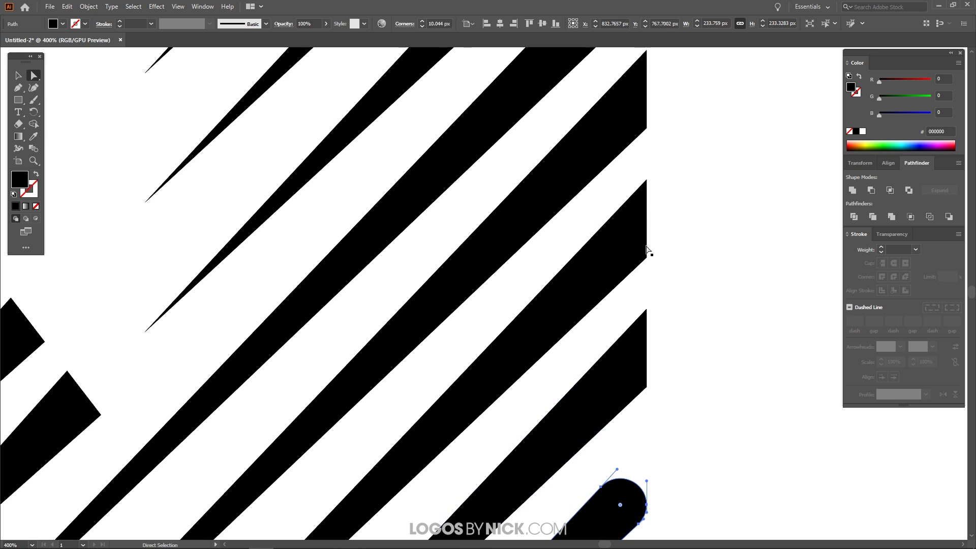
Step: Round the adjacent flat-ended stripe into a cap, then zoom out and deselect
{"action": "left_click", "coordinate": [626, 366]}
{"action": "left_click_drag", "start_coordinate": [644, 323], "coordinate": [577, 387]}
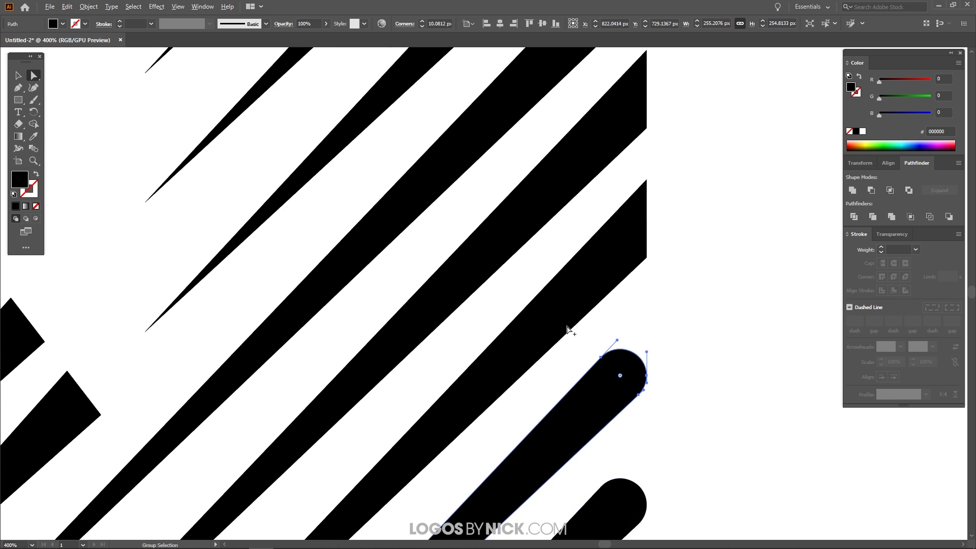
{"action": "key", "text": "ctrl+minus"}
{"action": "key", "text": "ctrl+minus"}
{"action": "key", "text": "ctrl+minus"}
{"action": "key", "text": "ctrl+minus"}
{"action": "key", "text": "ctrl+minus"}
{"action": "key", "text": "v"}
{"action": "left_click", "coordinate": [626, 378]}
{"action": "scroll", "coordinate": [654, 353], "scroll_direction": "left", "scroll_amount": 1}
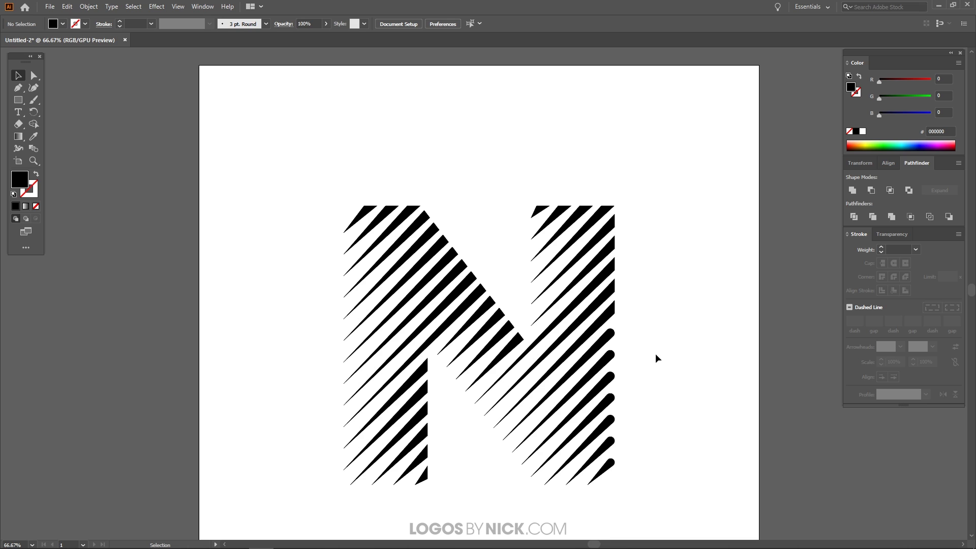